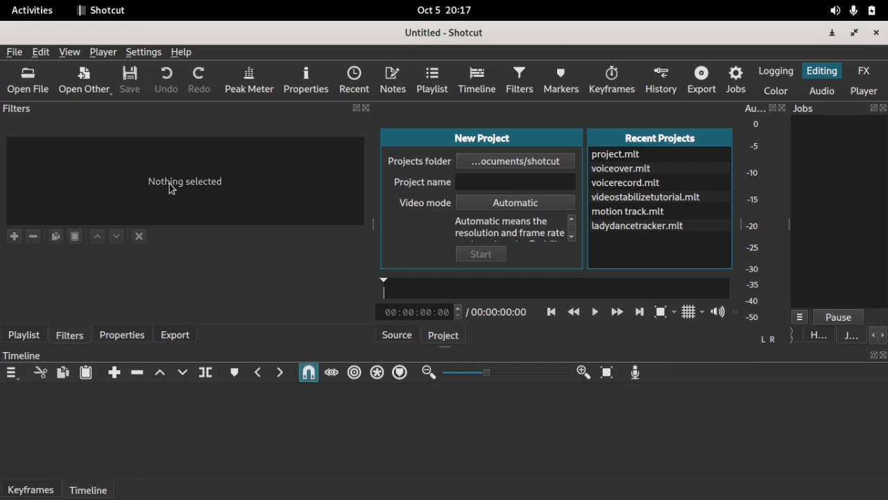
left_click(27, 79)
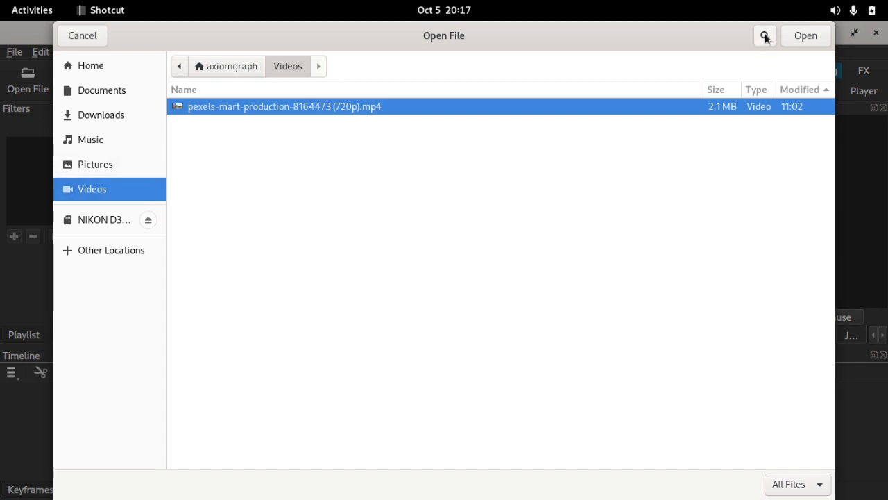
left_click(806, 36)
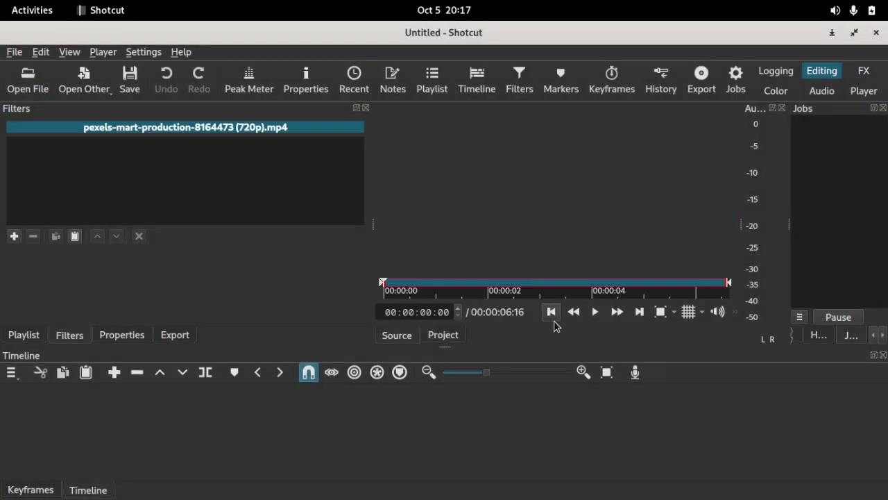
left_click(596, 311)
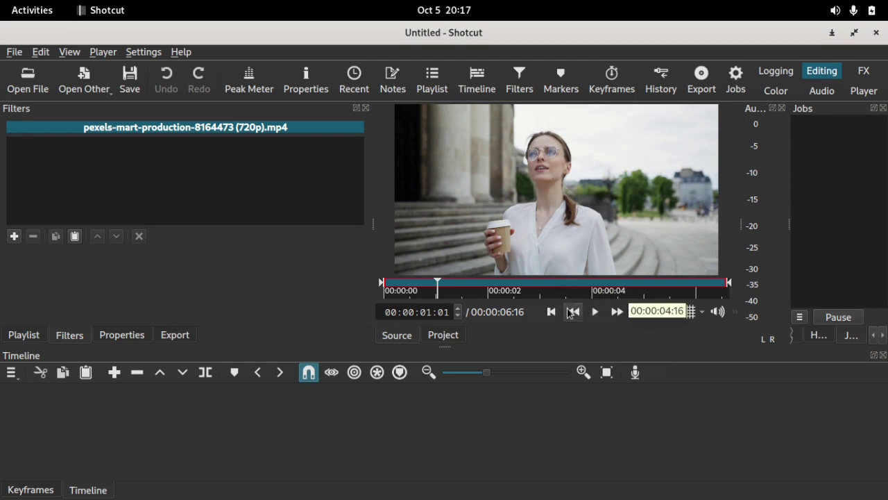
left_click(550, 313)
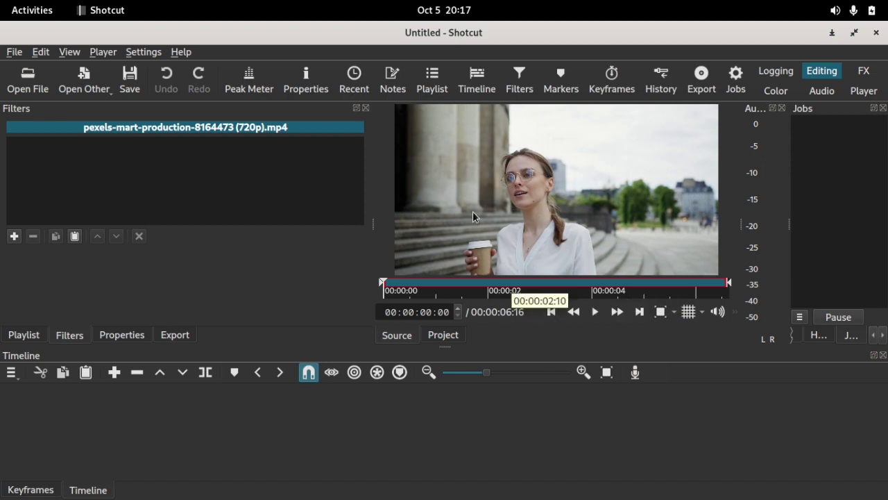
- Add the opened clip to a new video track on the timeline and fit the timeline zoom to it
left_click_drag(392, 314, 124, 436)
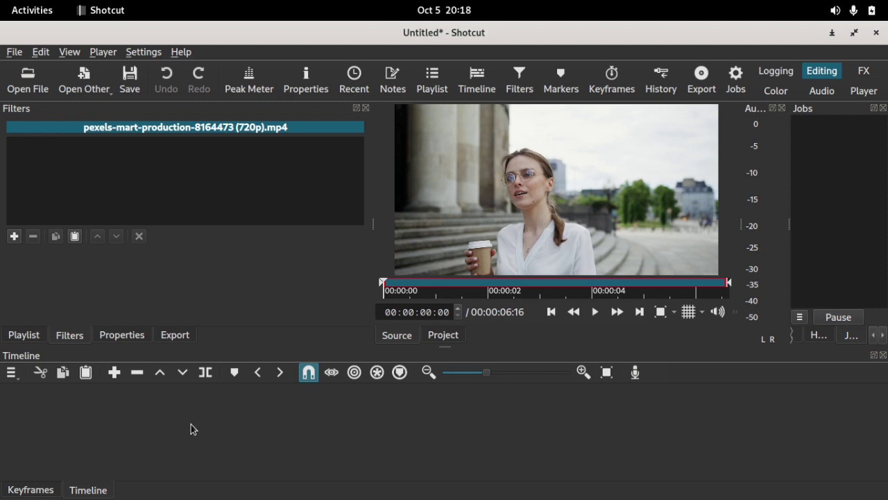
left_click(114, 372)
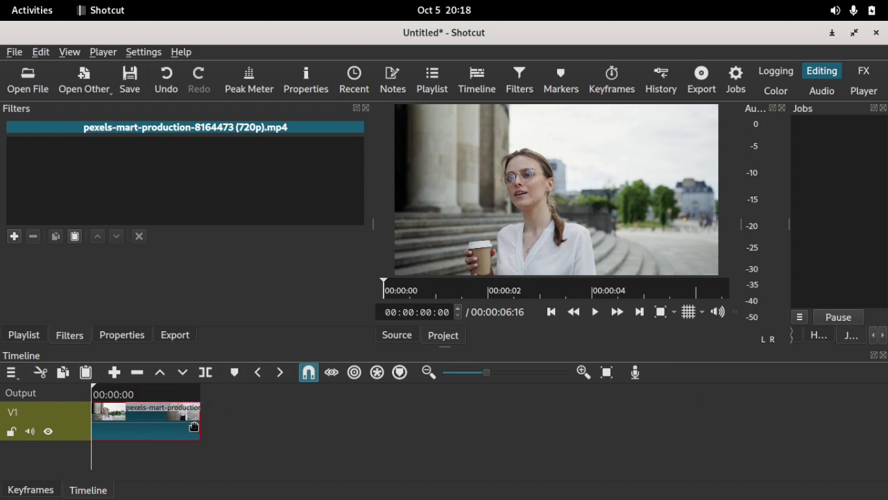
left_click(606, 372)
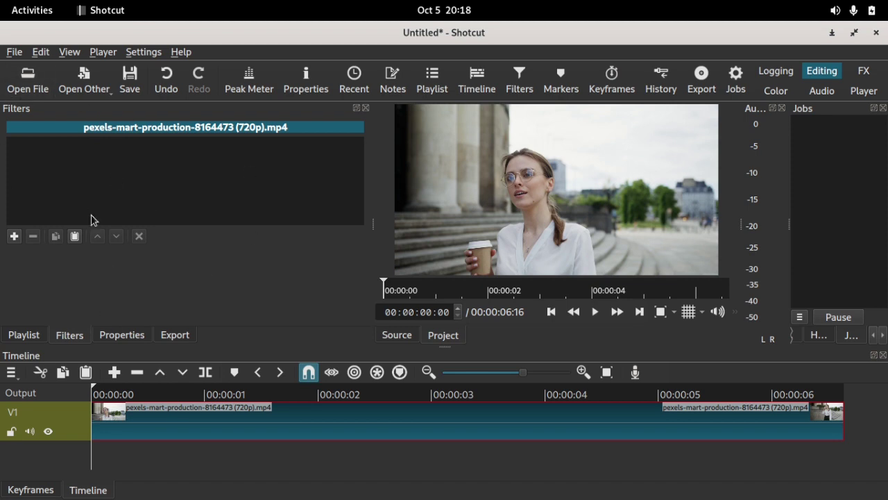
- Find the mask filters and add Mask: Simple Shape to the clip on the timeline
left_click(72, 53)
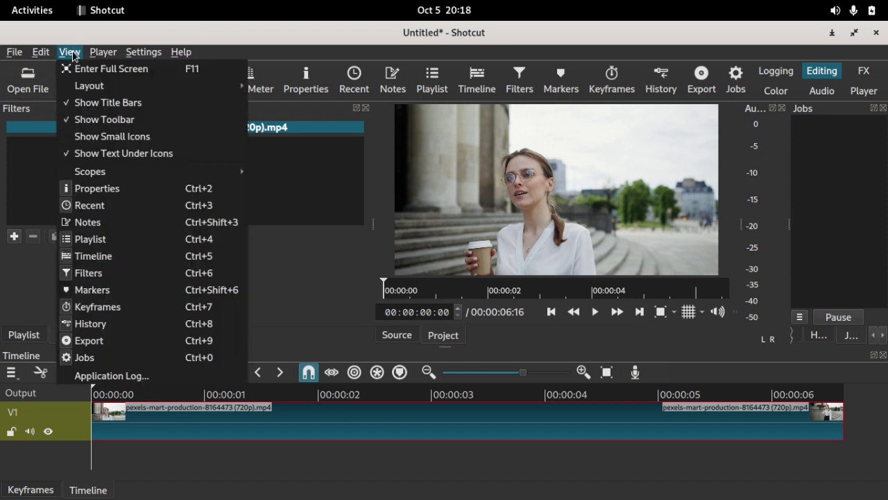
left_click(121, 274)
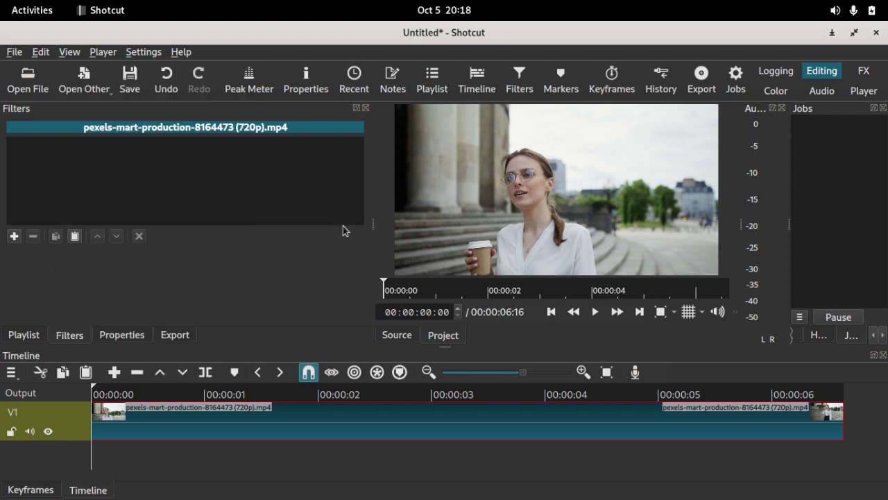
left_click(13, 237)
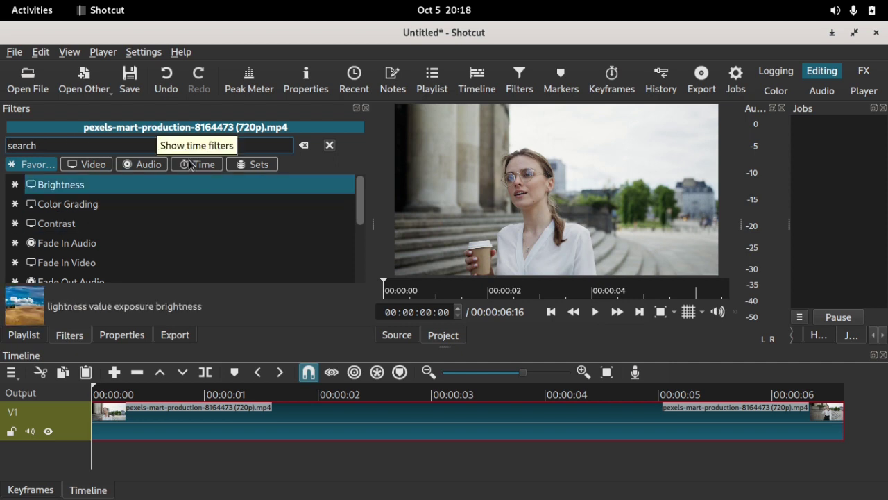
type("m")
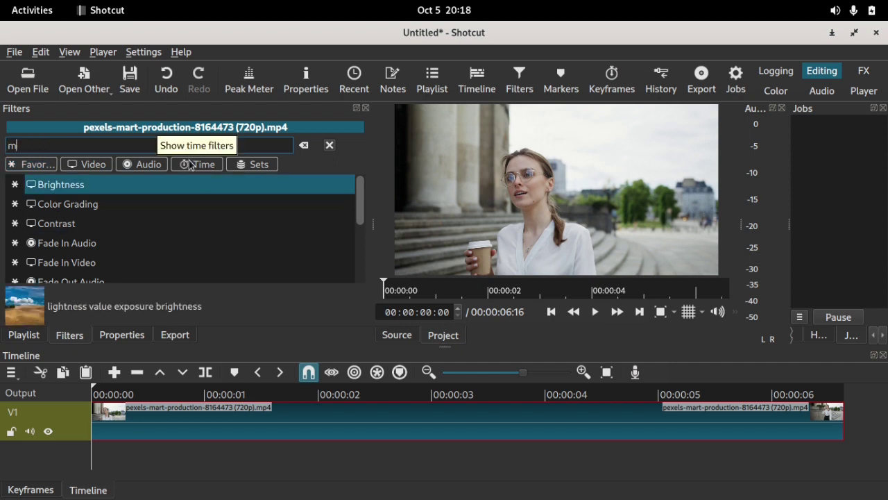
type("ask")
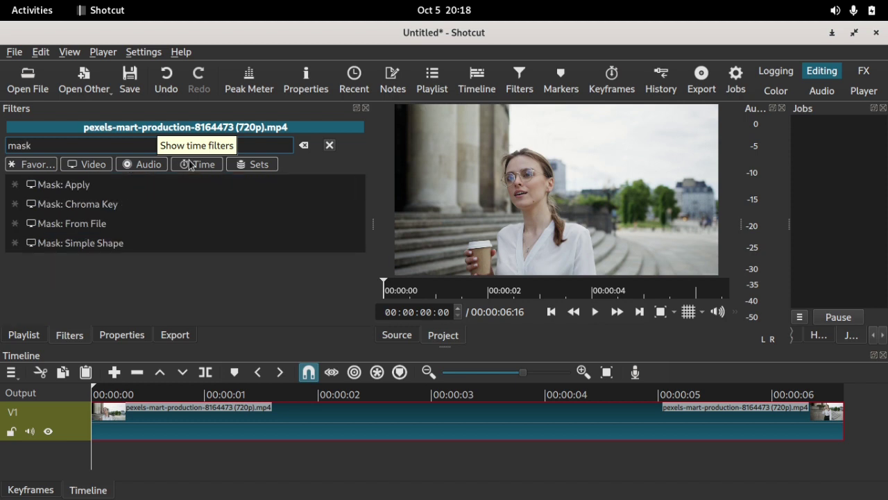
left_click(115, 245)
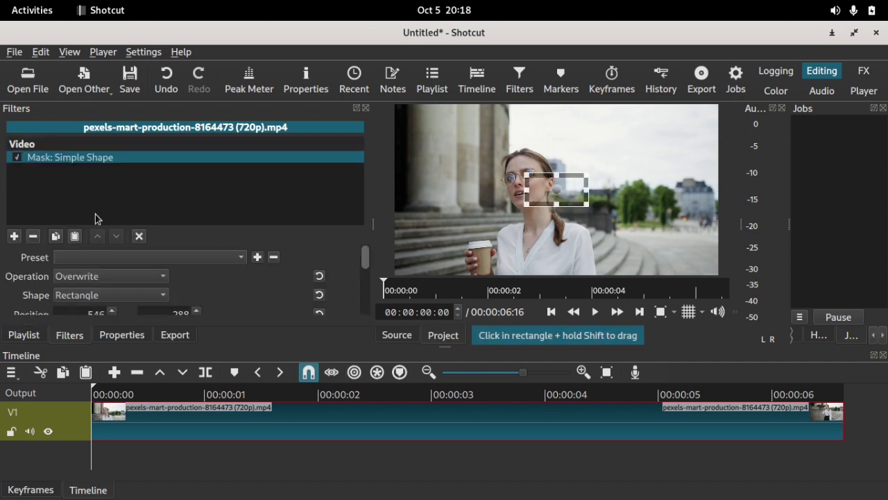
- Fit the mask rectangle around the woman's face in the first frame, about 237 x 297 at position 445, 181
left_click_drag(527, 177, 506, 142)
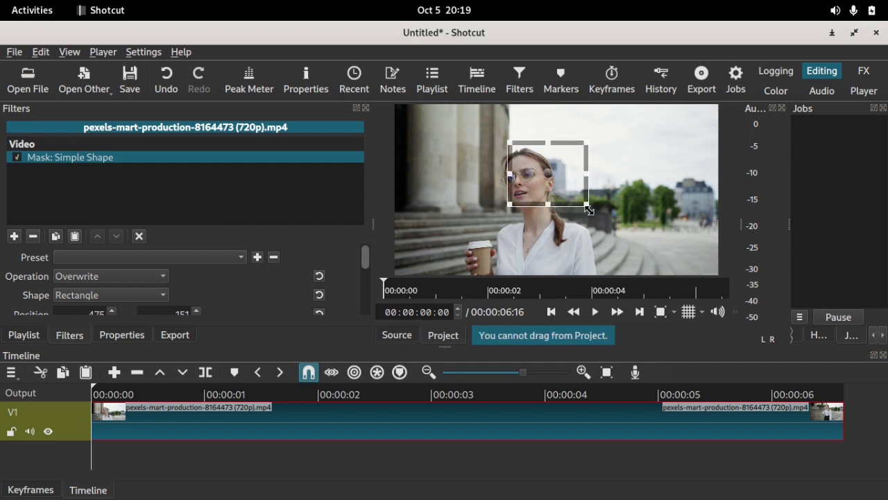
left_click_drag(585, 203, 560, 219)
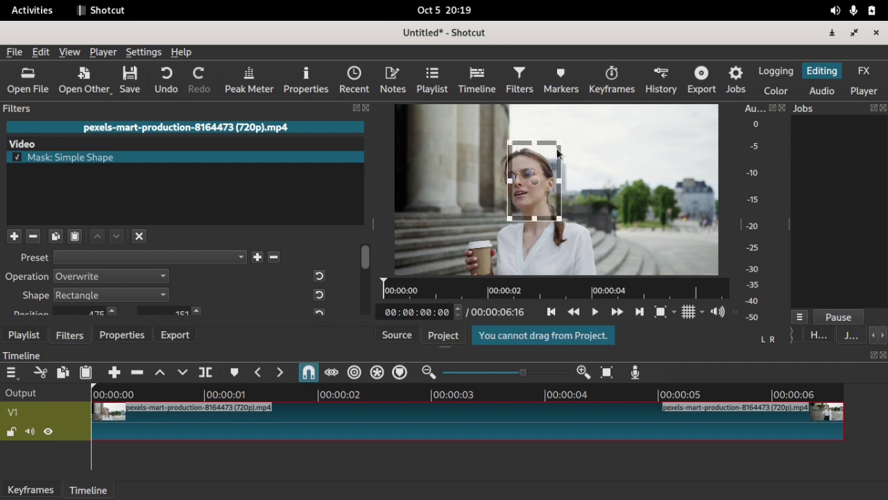
left_click_drag(556, 142, 501, 152)
mouse_move(535, 182)
left_mouse_down()
mouse_move(535, 149)
mouse_move(615, 142)
mouse_move(604, 243)
mouse_move(521, 166)
mouse_move(667, 215)
mouse_move(548, 250)
mouse_move(531, 171)
mouse_move(527, 197)
left_mouse_up()
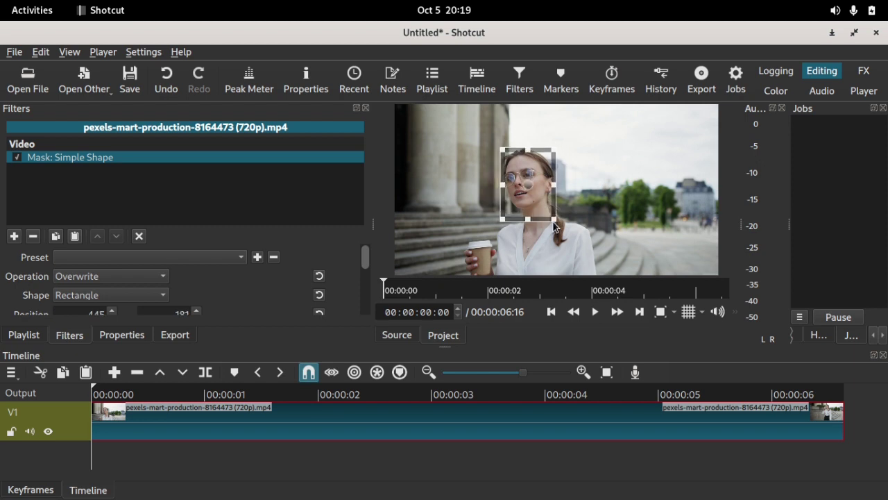
left_click_drag(554, 219, 546, 215)
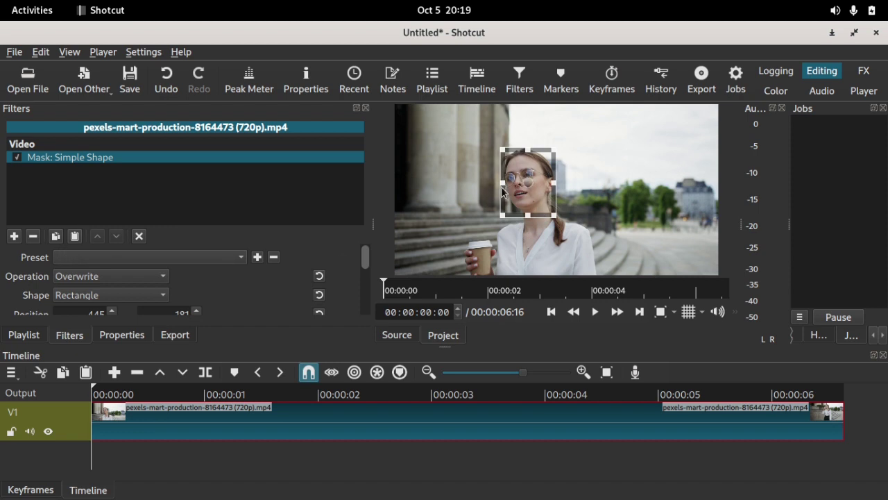
- Find the Mosaic video filter and add it to the clip below the simple shape mask
left_click(12, 238)
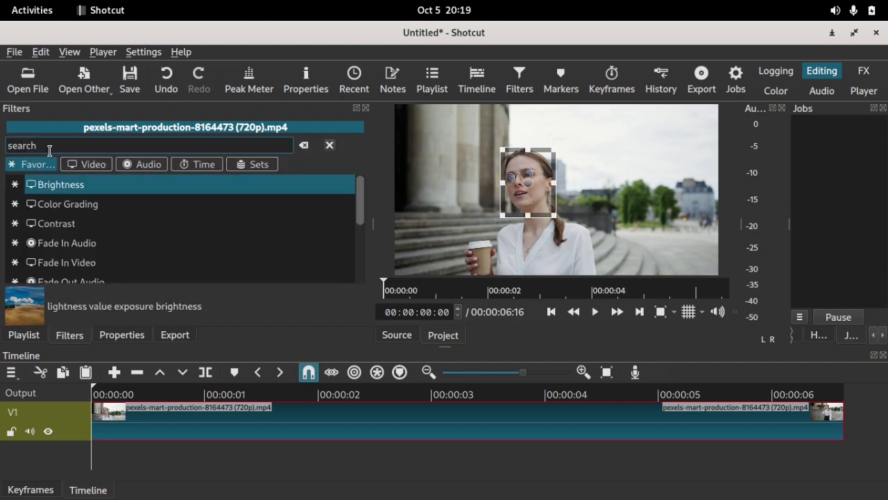
type("m")
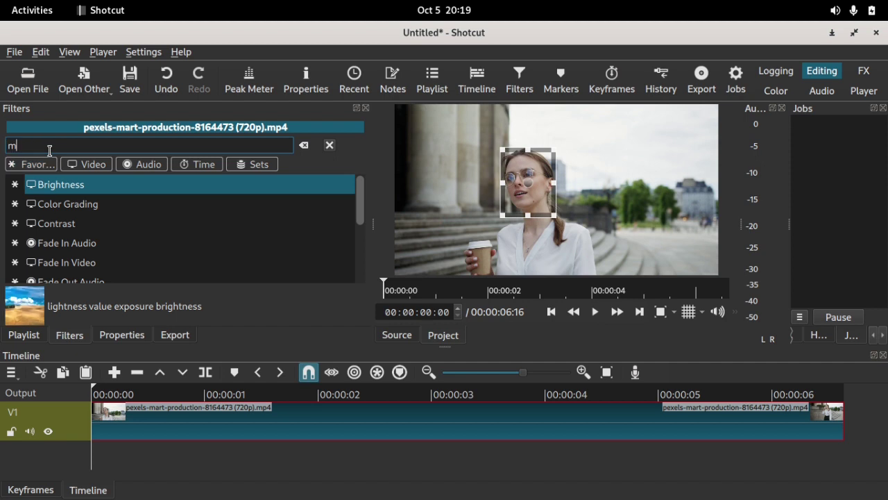
type("osa")
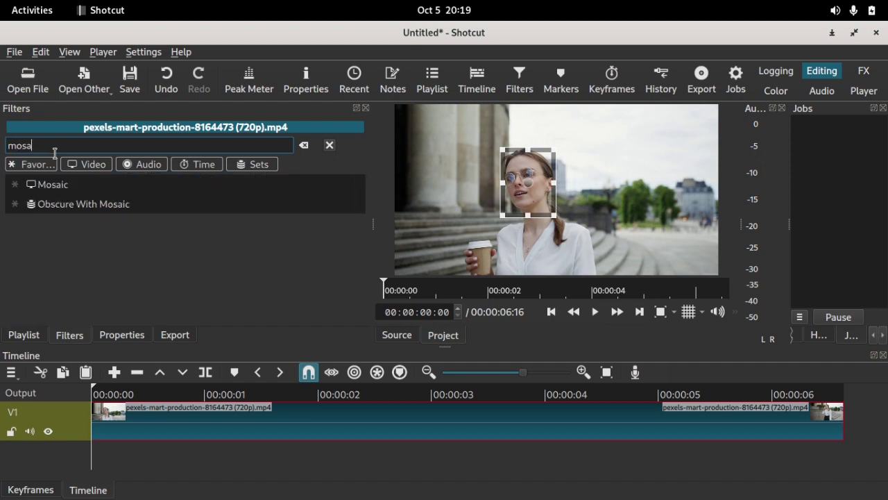
left_click(55, 186)
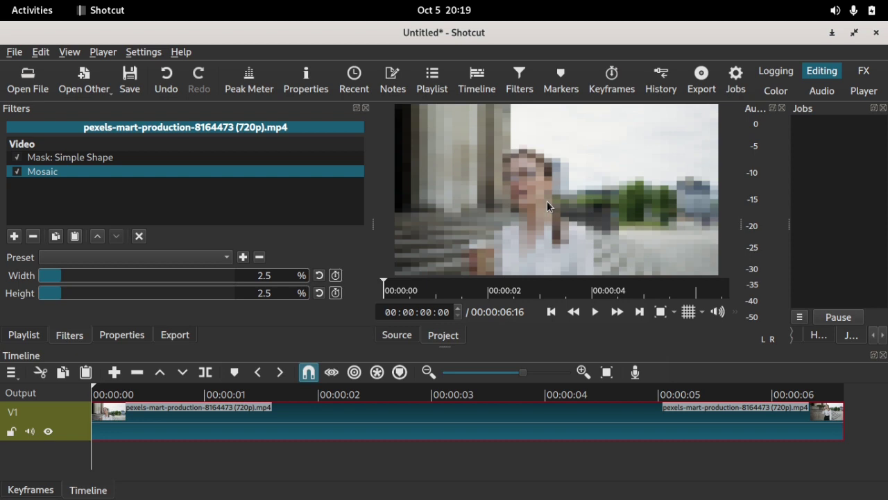
- Set the Mosaic filter's block width to 3.3 % and its height to 3.7 %
left_click(65, 275)
left_click_drag(68, 293, 73, 293)
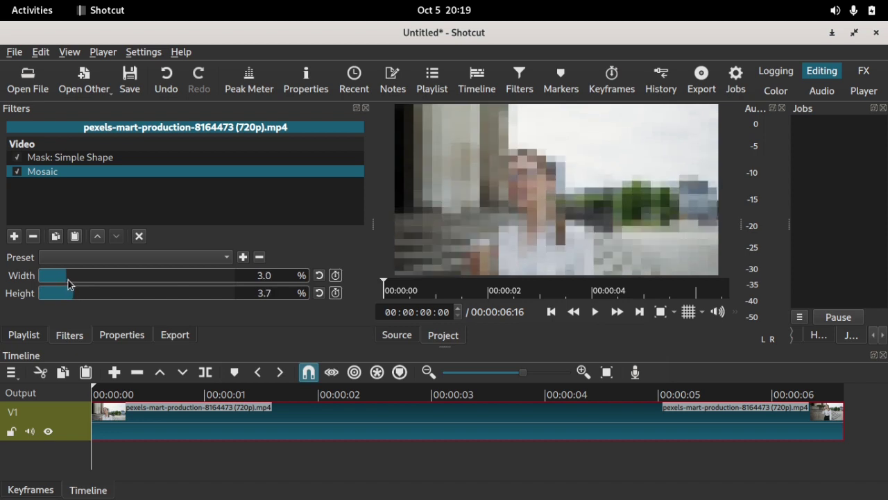
left_click(71, 280)
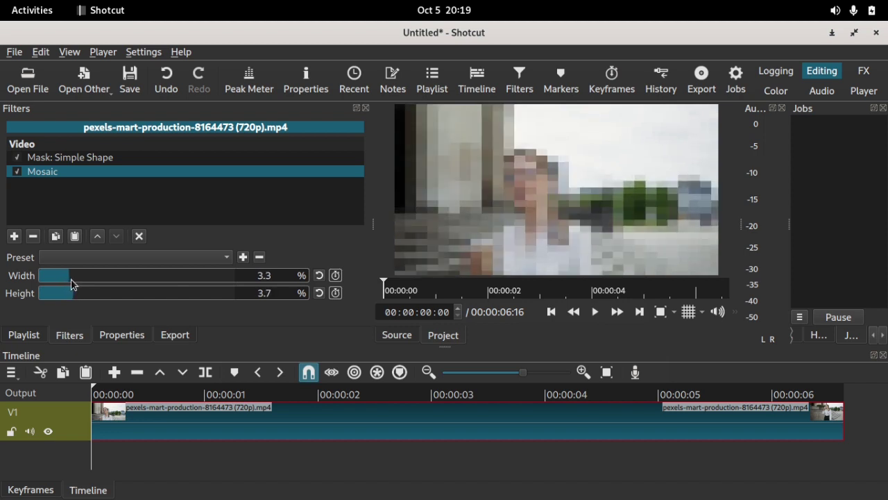
left_click(118, 161)
left_click(100, 173)
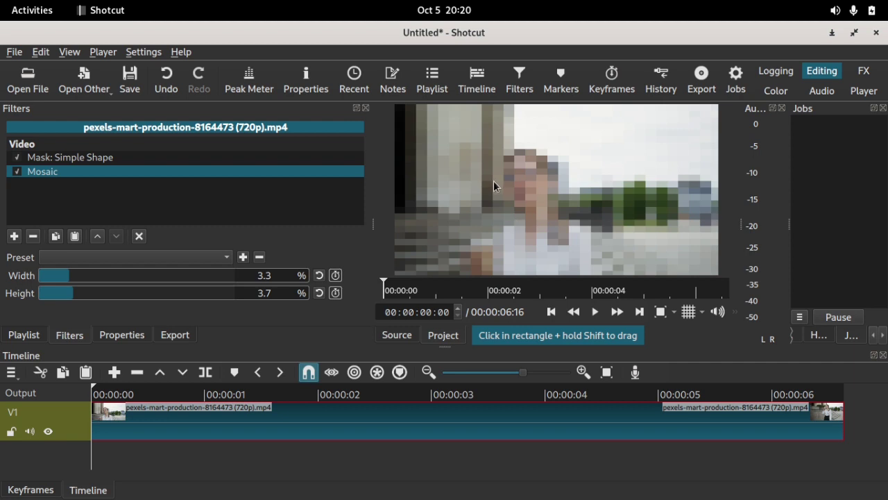
- Add the Mask: Apply filter after Mosaic to limit the pixelation to the masked face area
left_click(14, 235)
type("m")
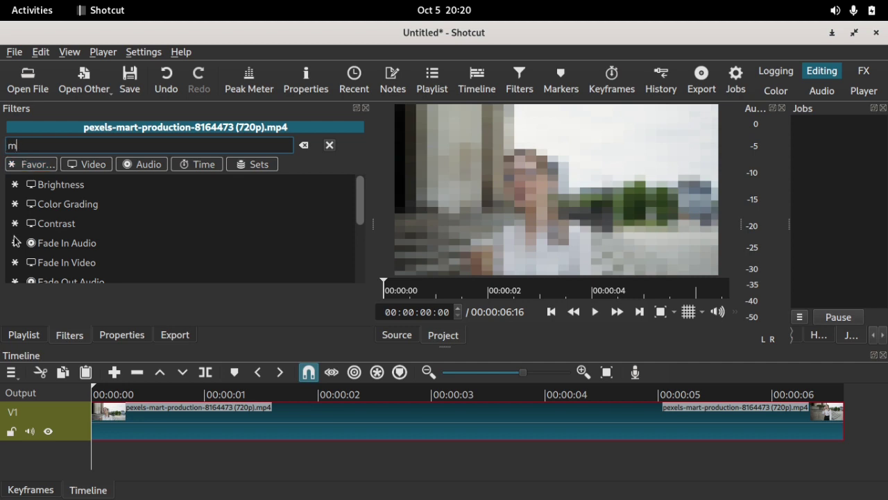
type("a")
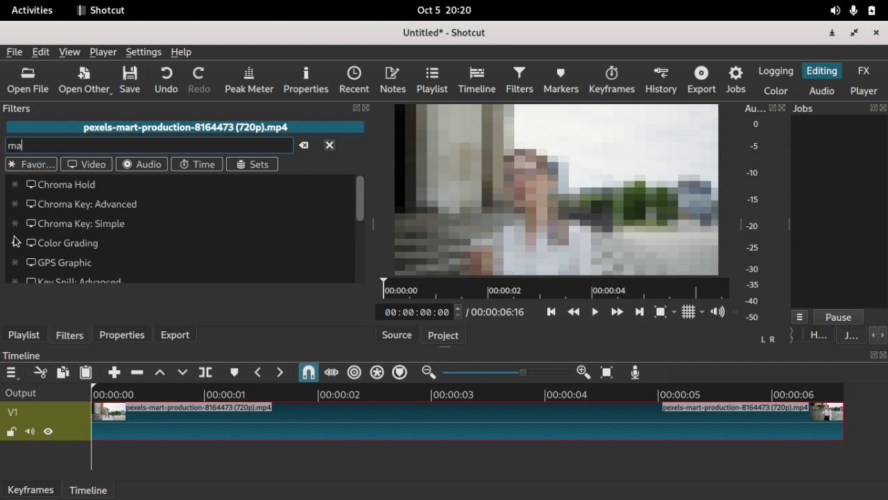
type("sk")
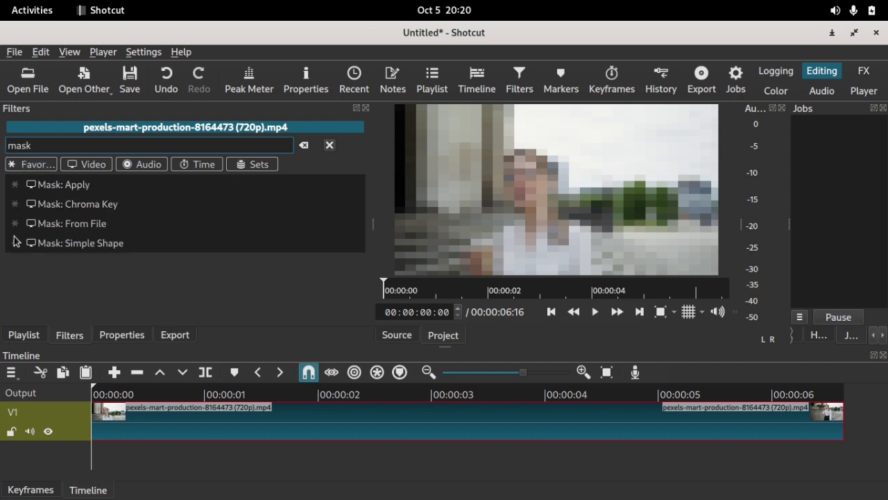
left_click(94, 184)
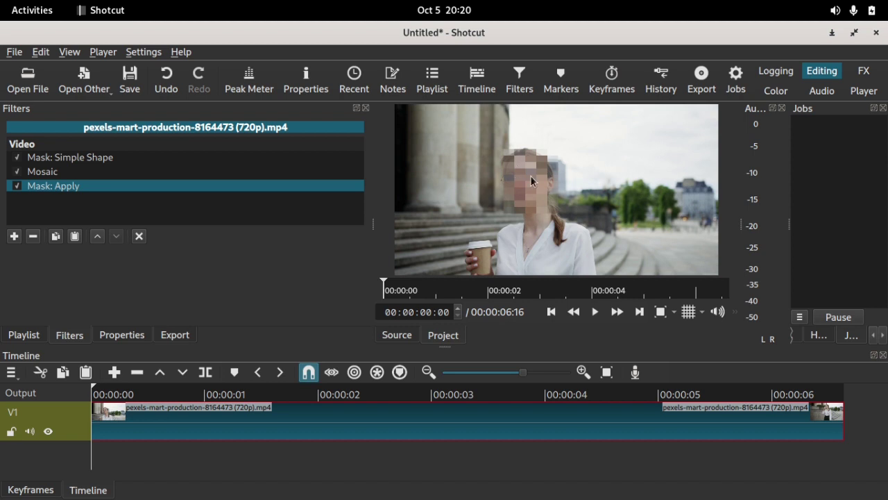
- Play the clip twice from the start to check how the mosaic sits on the moving face, then return to the first frame
left_click(595, 311)
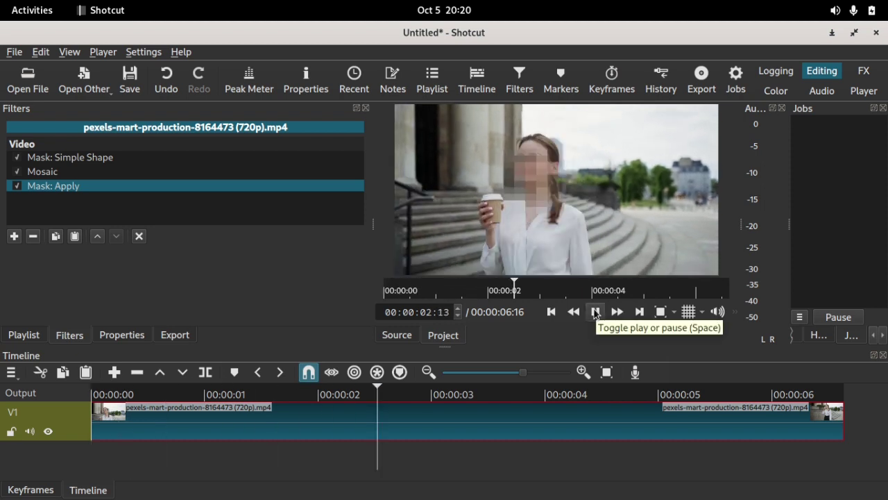
left_click(596, 311)
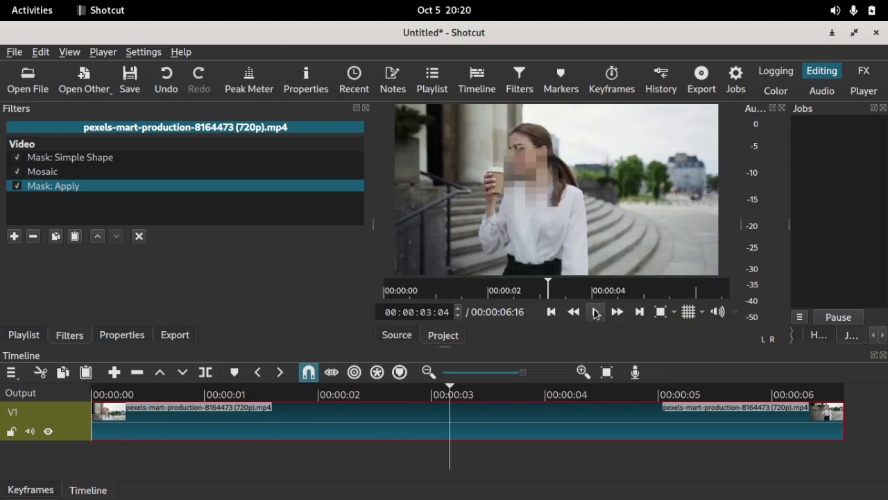
left_click(551, 312)
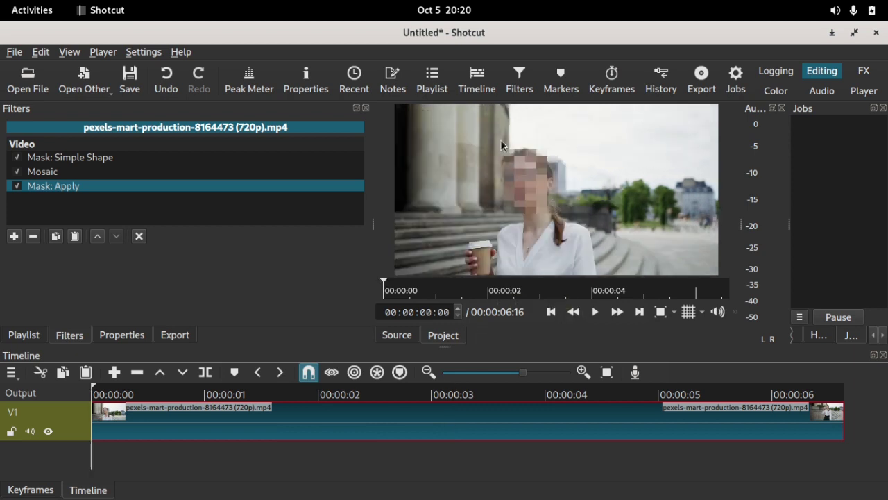
left_click(595, 311)
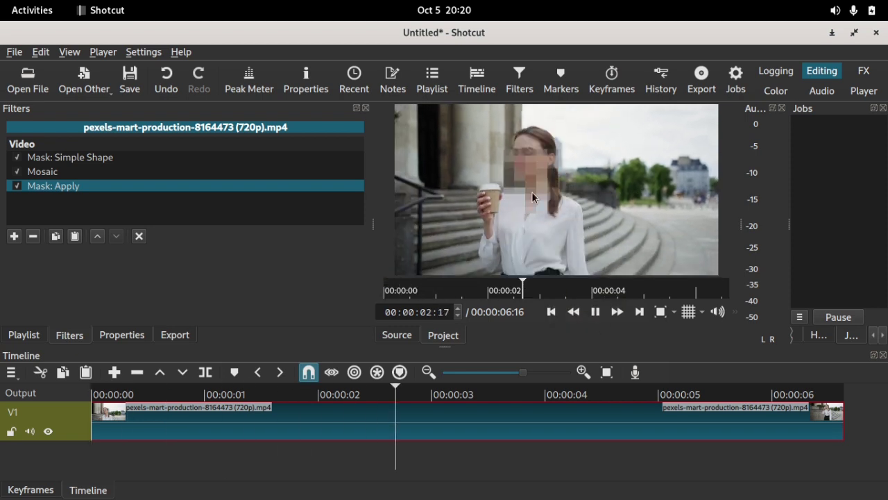
left_click(595, 312)
left_click(553, 312)
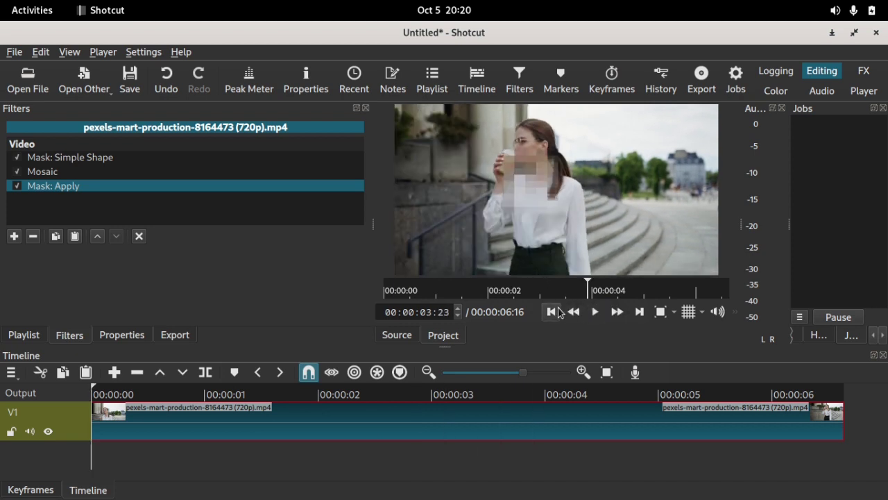
- Turn on keyframes for the simple shape mask's position and size, and fit the whole clip in the keyframe view
left_click(105, 157)
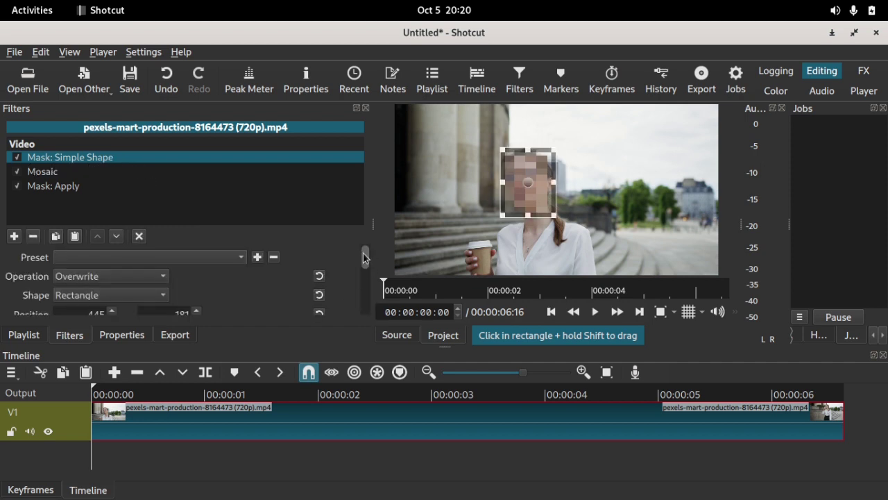
scroll(366, 263, "down", 3)
scroll(278, 270, "up", 1)
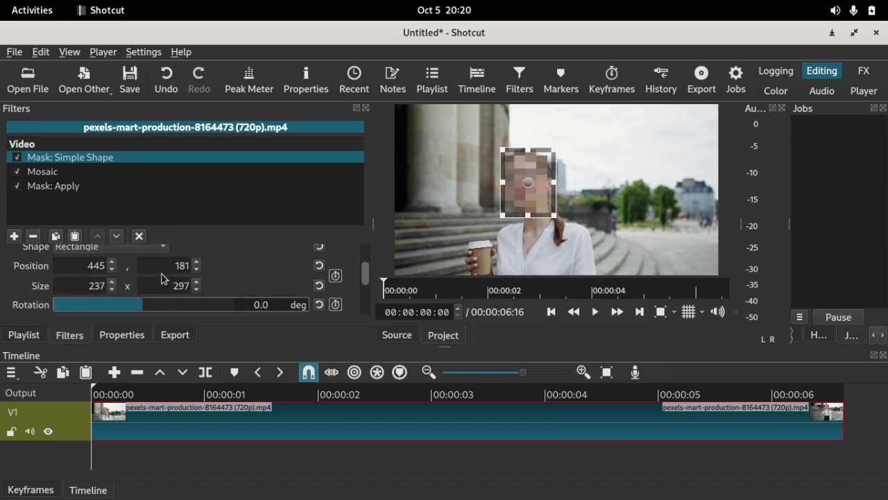
left_click(335, 277)
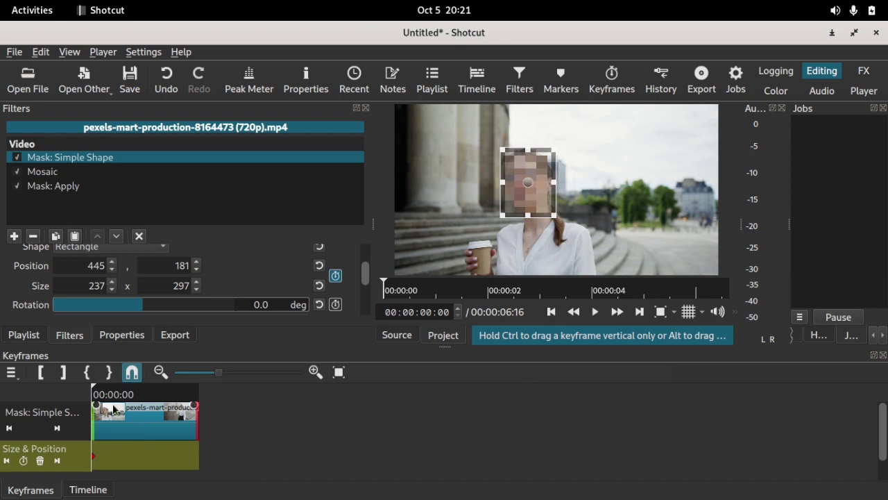
left_click(87, 490)
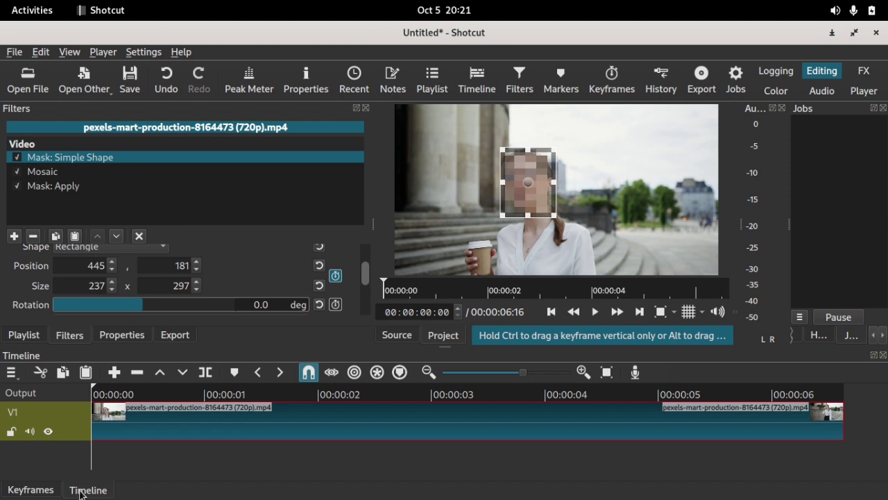
left_click(30, 490)
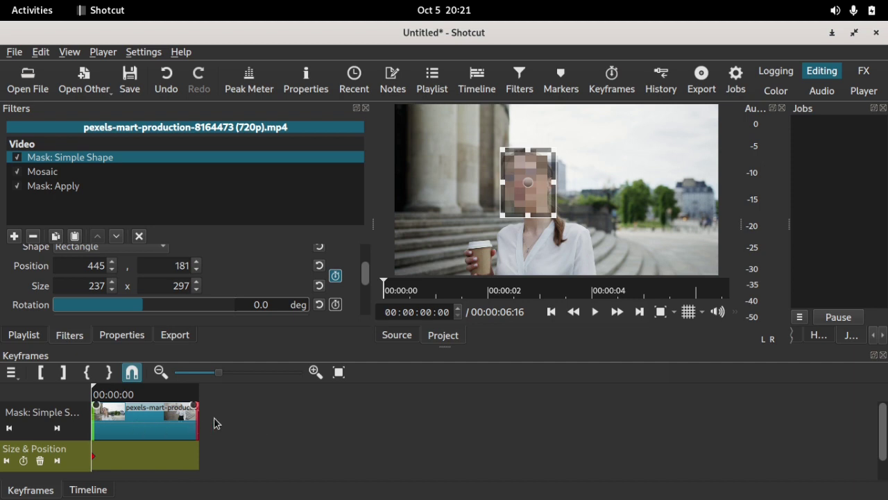
left_click(340, 373)
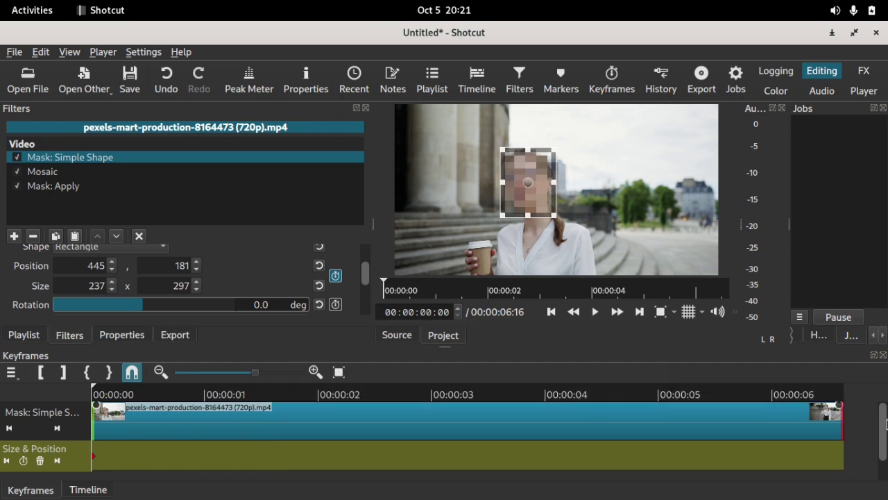
- At 00:00:00:04, move the mask onto the woman's face at about 453, 151 to set a position keyframe
left_click(116, 394)
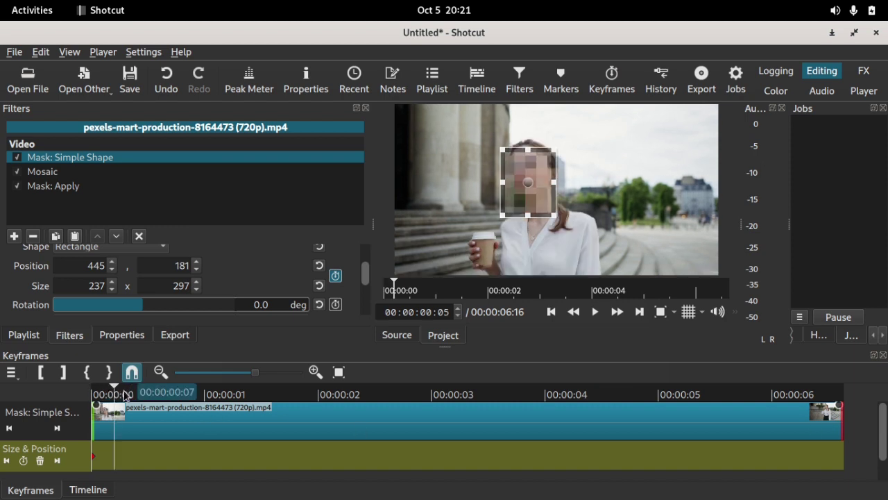
left_click(123, 393)
left_click(112, 394)
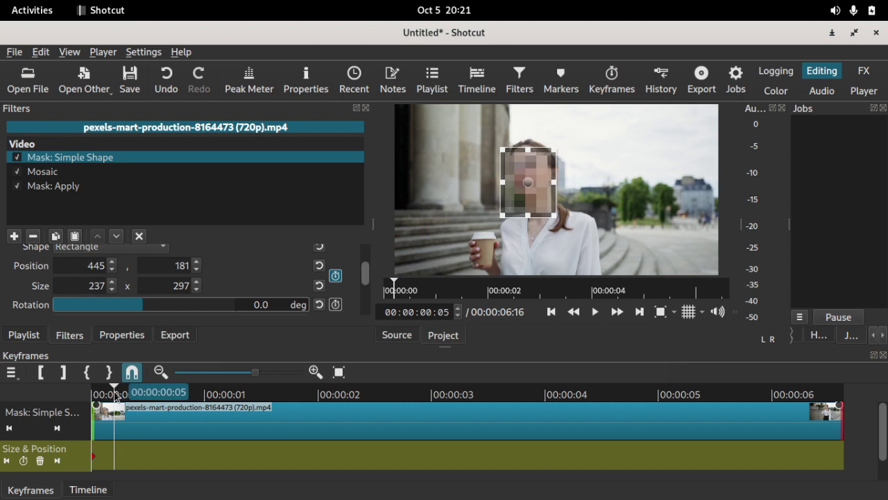
left_click(109, 393)
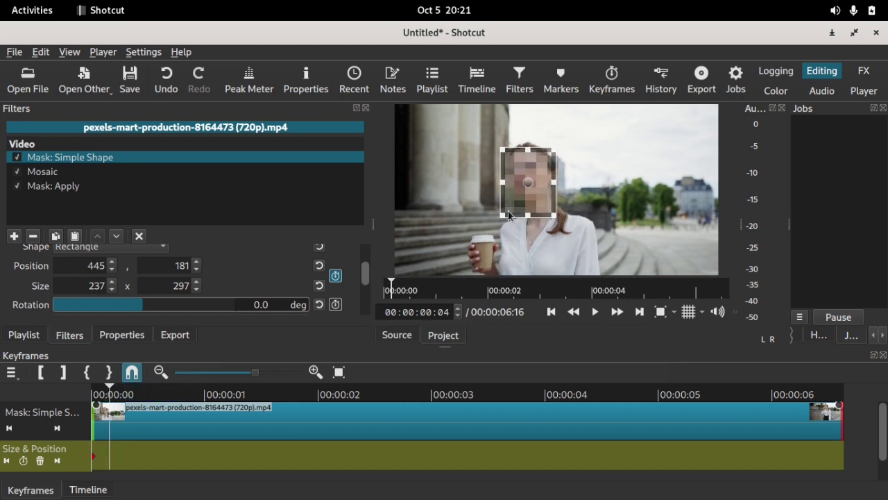
left_click(530, 180)
left_click_drag(530, 181, 533, 171)
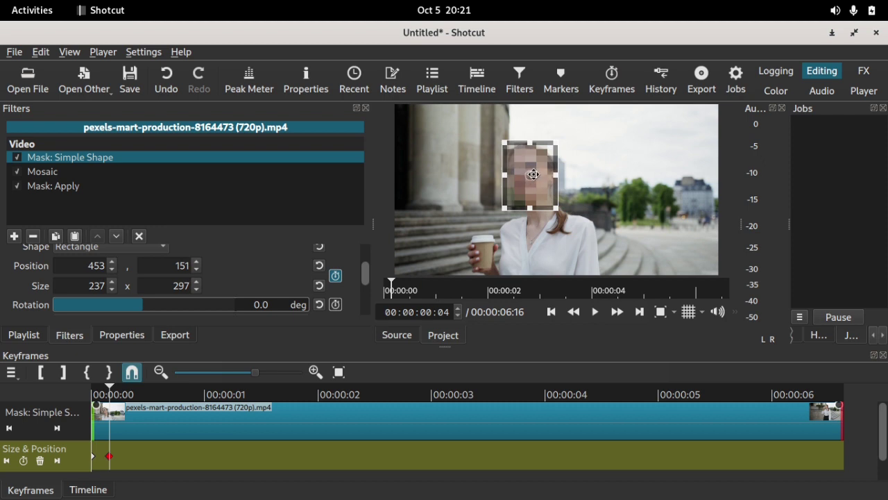
- Keyframe the mask over the face at 00:00:00:08, 00:00:00:14 and 00:00:00:20, at about 461, 88, then 502, 63 and 502, 120
left_click(127, 394)
left_click_drag(530, 176, 532, 160)
left_click(155, 394)
left_click_drag(534, 161, 544, 153)
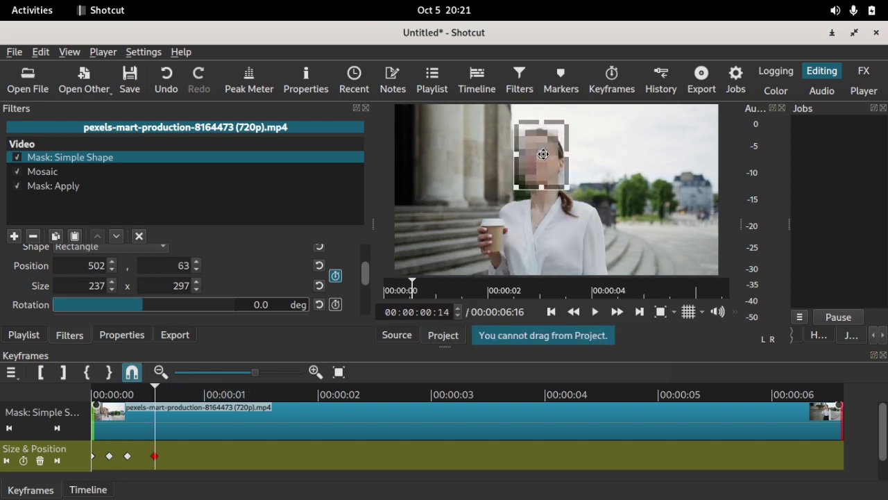
left_click(183, 394)
left_click_drag(545, 151, 544, 173)
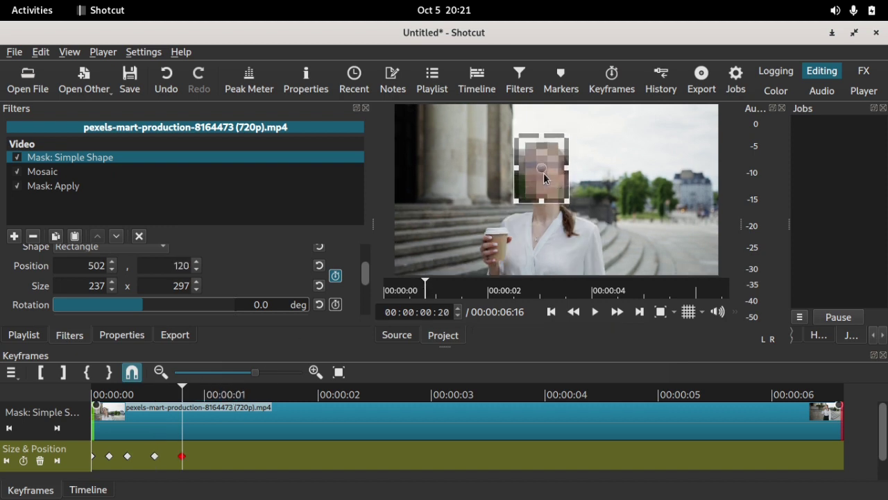
- Keyframe the mask over the face at 00:00:01:00 at about 524, 93 and at 00:00:01:05 at about 543, 44
left_click(205, 394)
left_click_drag(547, 163, 553, 156)
left_click(231, 397)
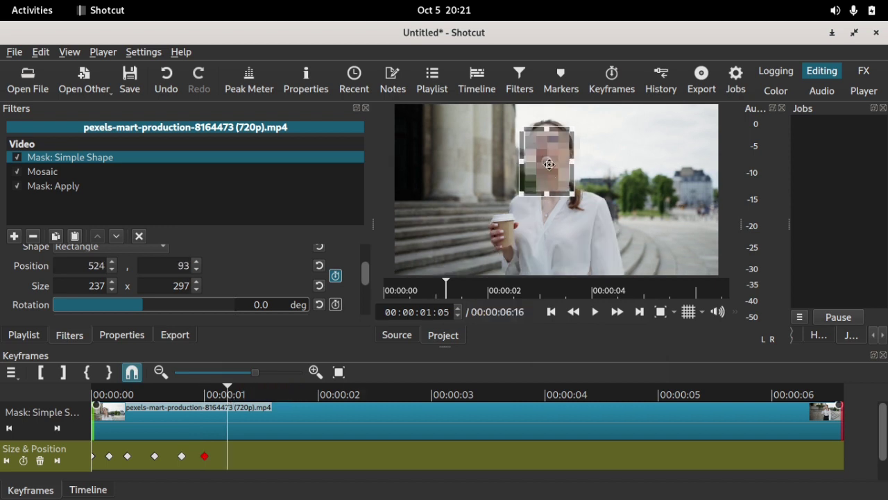
left_click_drag(544, 145, 550, 143)
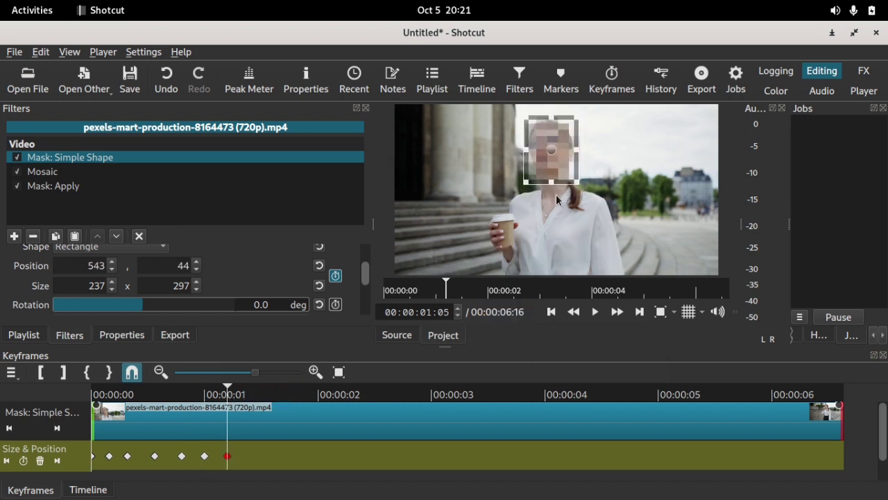
- Return to the first frame and scrub to the 00:00:01:05 keyframe to check how the mask follows the face
left_click(137, 456)
left_click(155, 456)
key("Home")
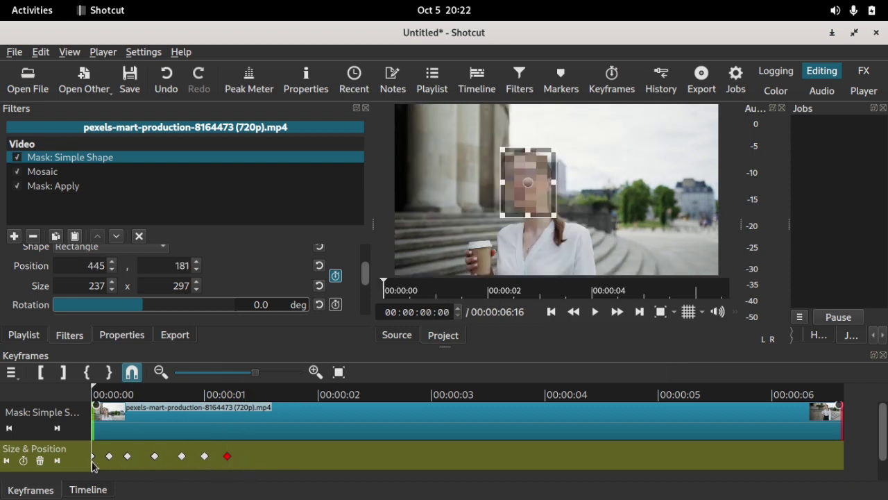
left_click_drag(229, 394, 228, 394)
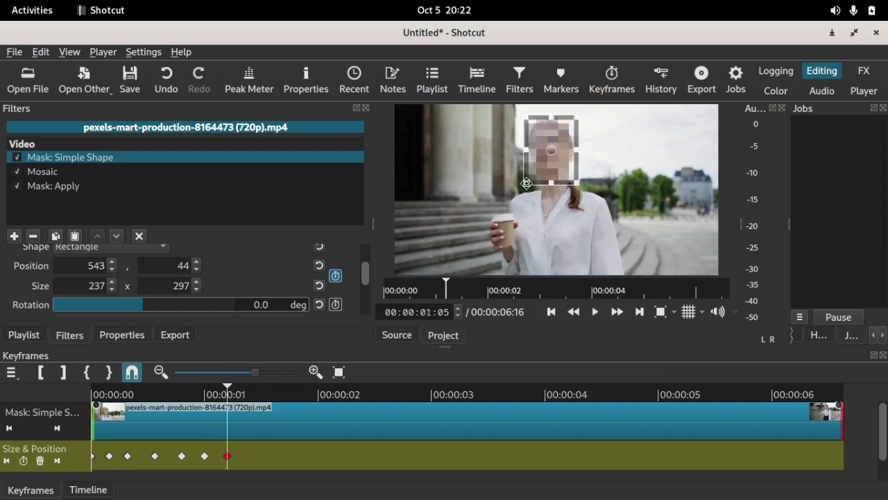
- Keyframe the mask over the face at 00:00:01:10, 00:00:01:15 and 00:00:01:21, at about 543, 63, then 548, 112 and 545, 109
left_click(250, 471)
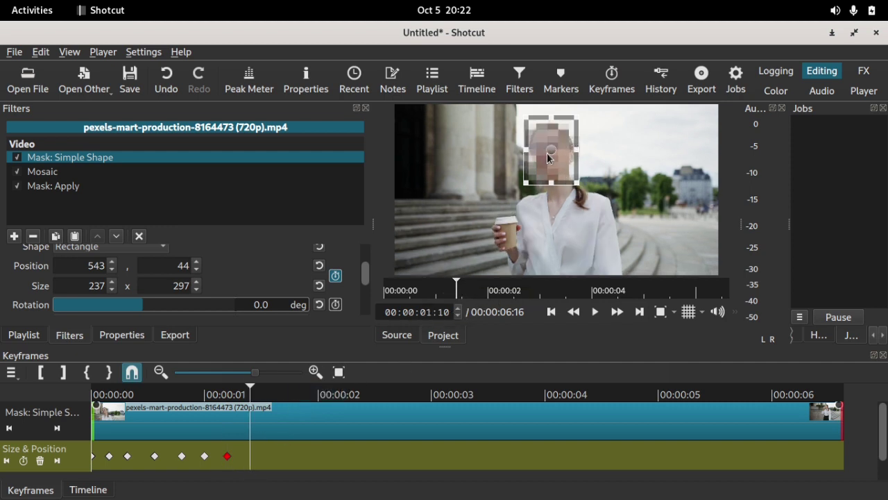
left_click_drag(551, 149, 558, 180)
left_click(273, 394)
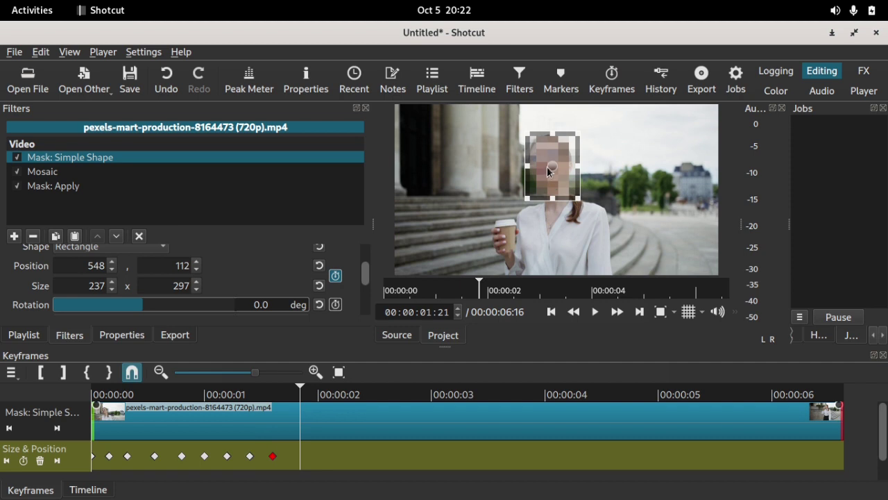
left_click_drag(550, 162, 549, 159)
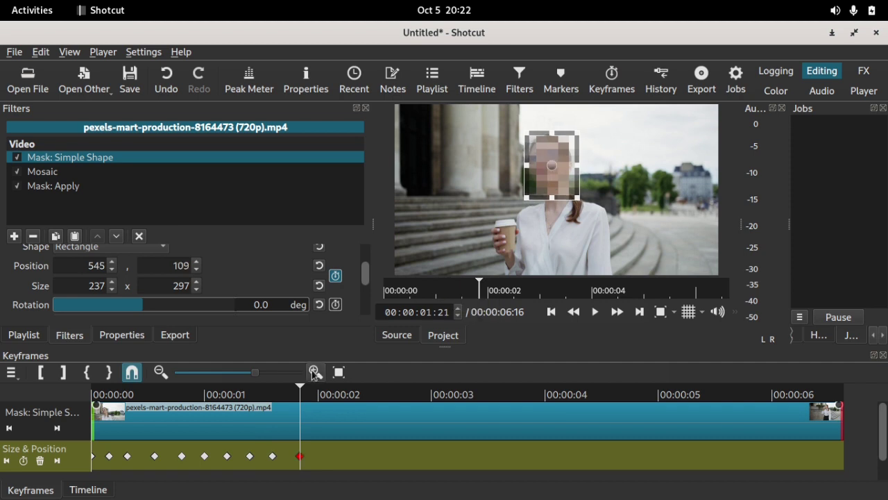
- Remove the mask keyframe at 00:00:01:15 and set a new one there with the mask over the face at about 541, 117
left_click(273, 458)
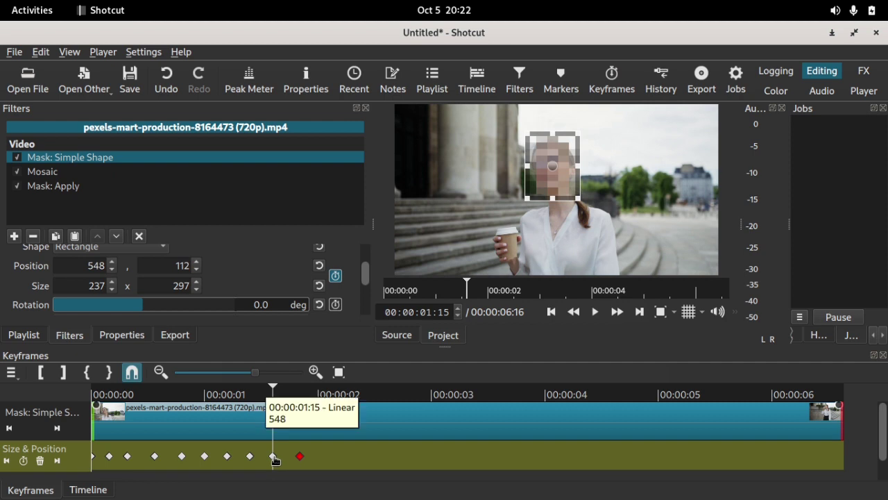
right_click(274, 458)
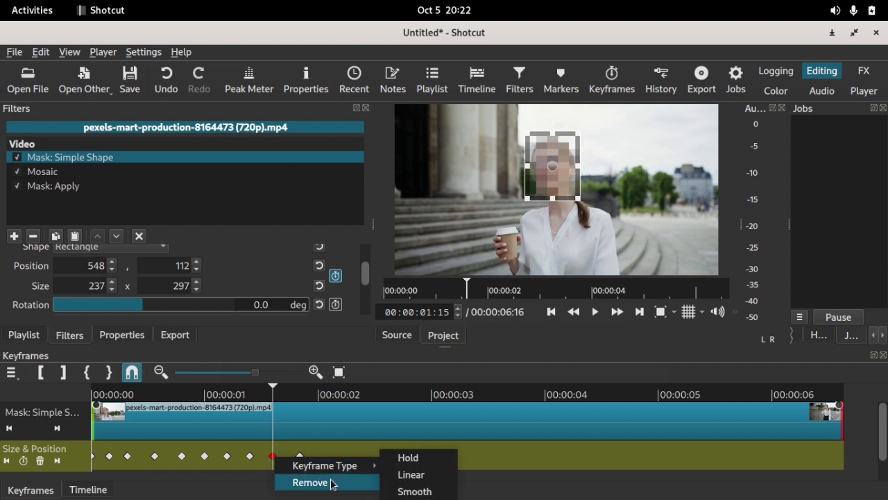
left_click(310, 483)
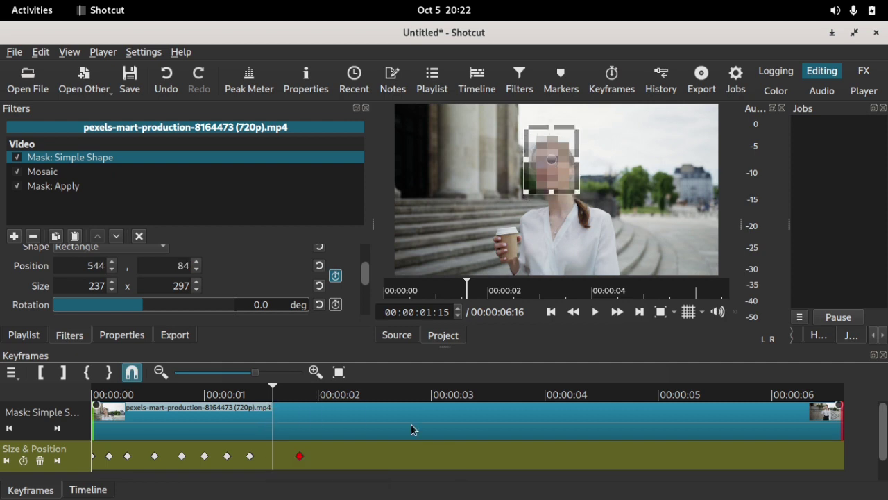
left_click_drag(559, 161, 553, 178)
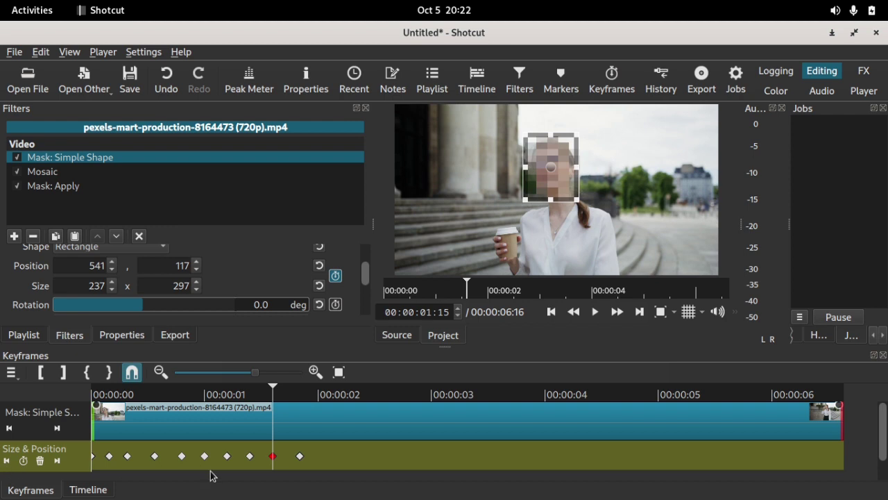
- Step back through the mask keyframes and correct the one at 00:00:00:08, moving the mask over the face at about 488, 104
left_click(8, 460)
left_click(8, 461)
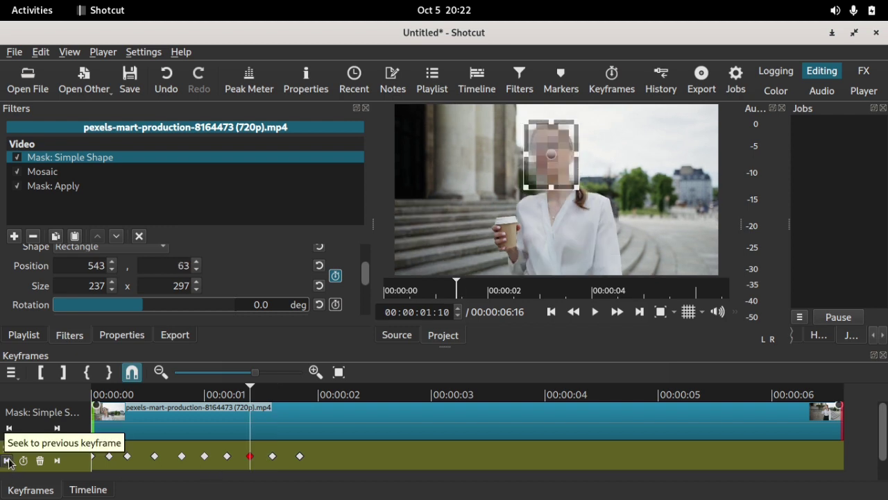
left_click(8, 461)
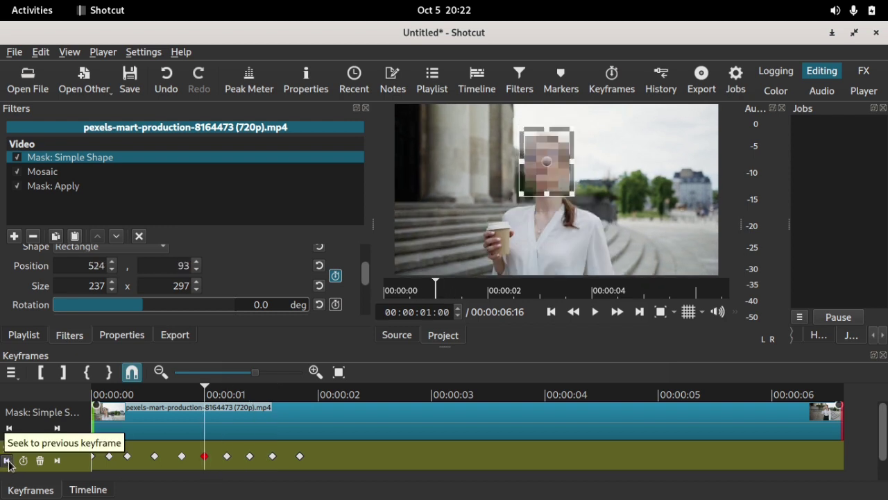
left_click(9, 461)
left_click(9, 461)
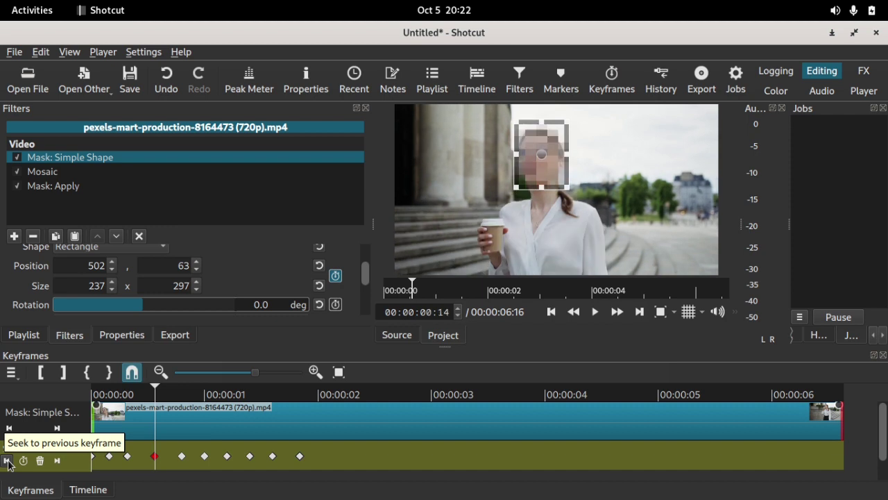
left_click(8, 461)
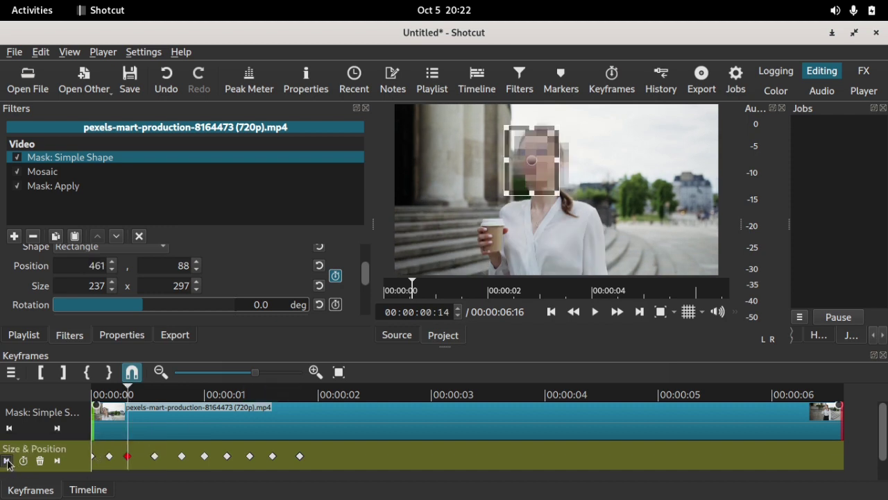
left_click(8, 460)
left_click(57, 461)
left_click_drag(528, 174, 541, 171)
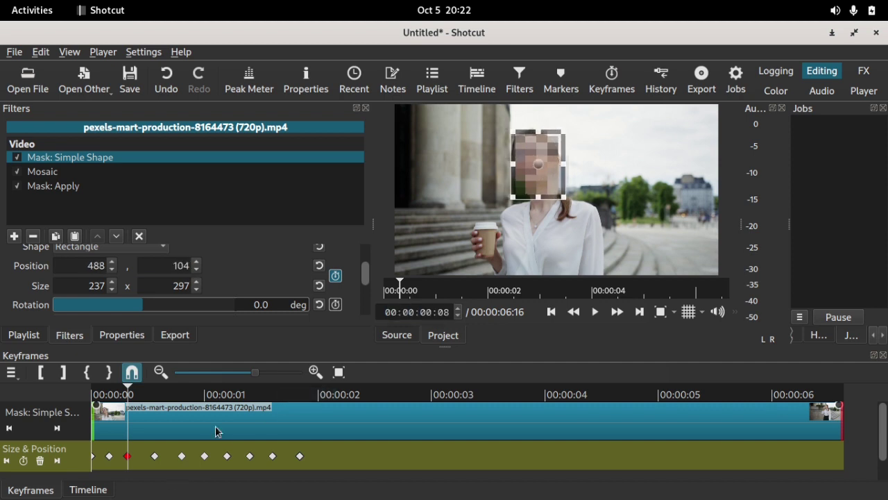
- Keyframe the mask over the moving face at short intervals through the rest of the clip, ending at 00:00:06:11 at about 582, 16
left_click_drag(132, 395, 331, 394)
left_click_drag(575, 182, 562, 141)
left_click(367, 395)
left_click(400, 394)
left_click(440, 394)
left_click(718, 293)
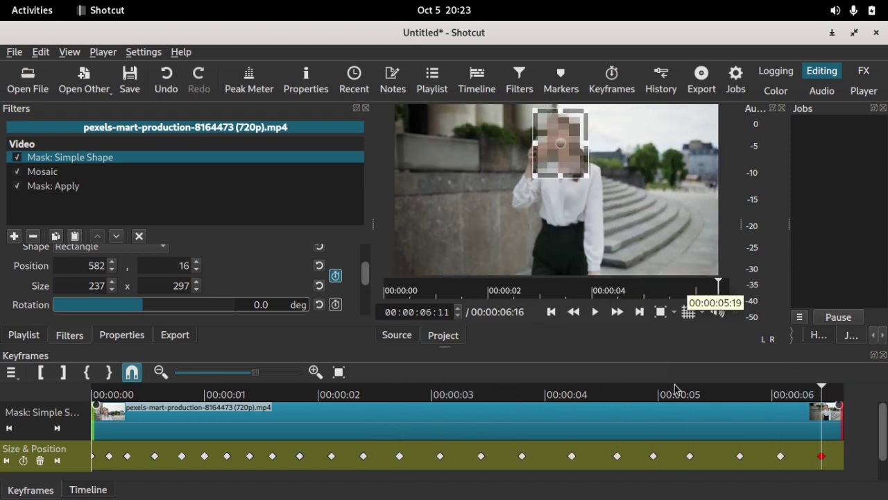
- Play the clip from the start and scrub through it to check the mask's tracking of the face, then return to the first frame
left_click(552, 312)
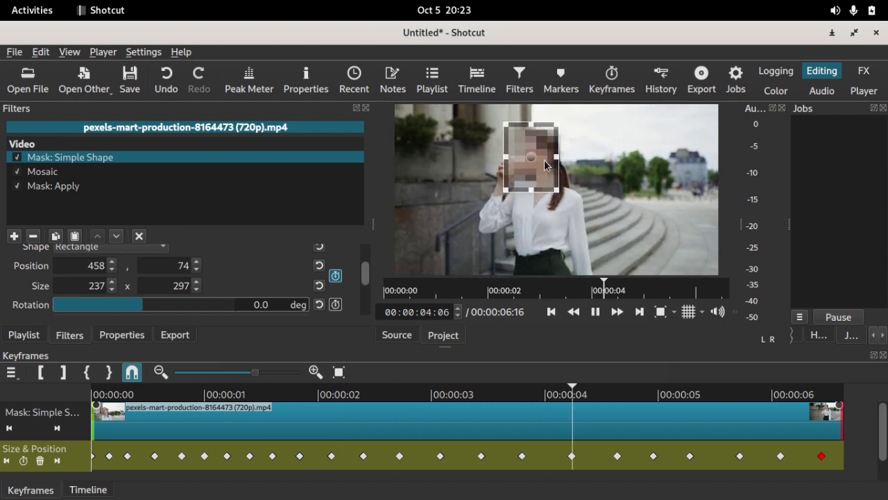
left_click(595, 311)
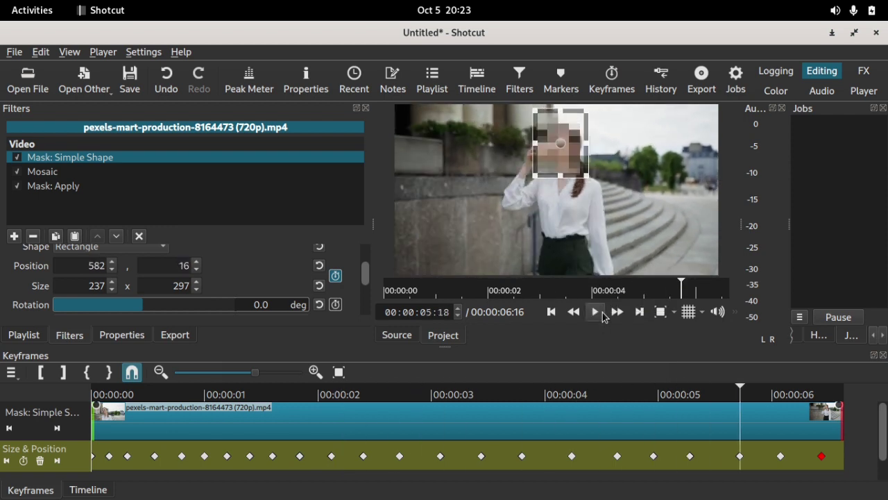
left_click(550, 313)
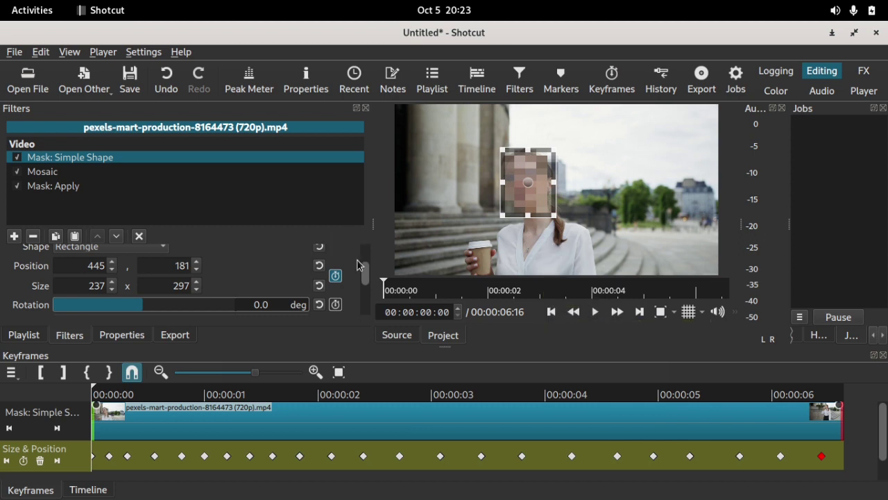
scroll(367, 267, "down", 3)
left_click_drag(115, 397, 799, 394)
left_click_drag(312, 396, 336, 396)
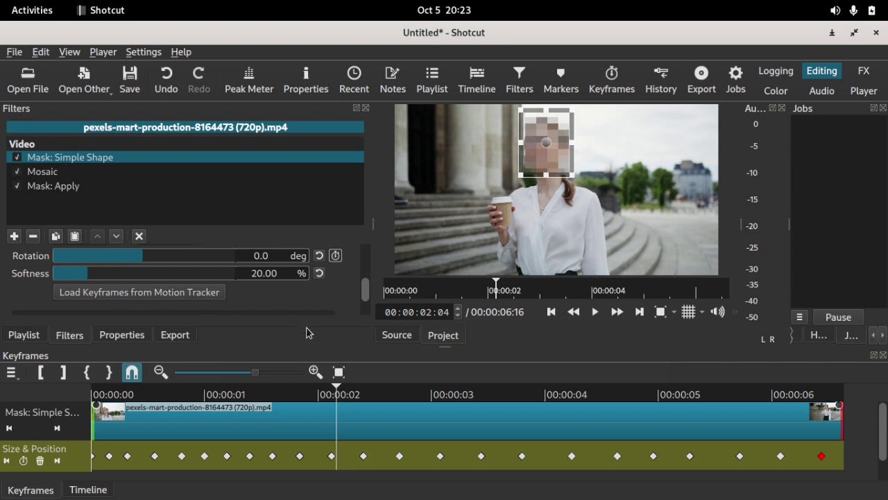
left_click(549, 312)
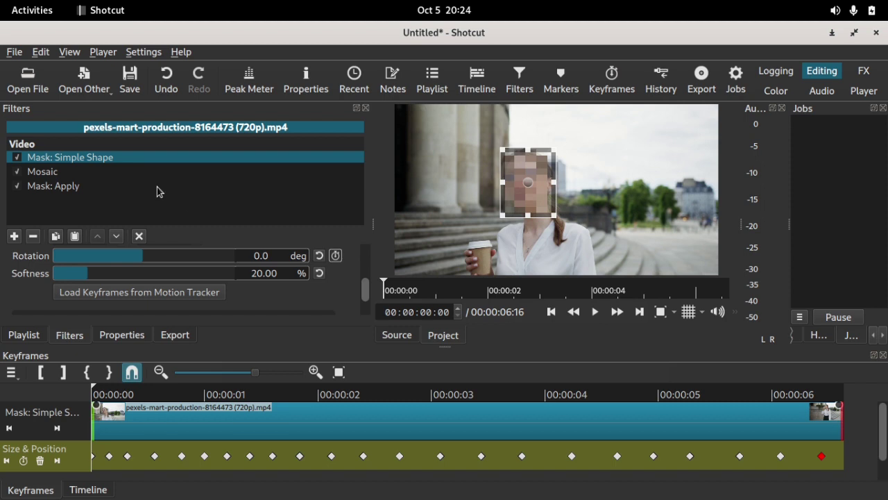
- Add a second Mask: Simple Shape filter to the clip and fit its rectangle over the coffee cup at about 253, 532
left_click(14, 236)
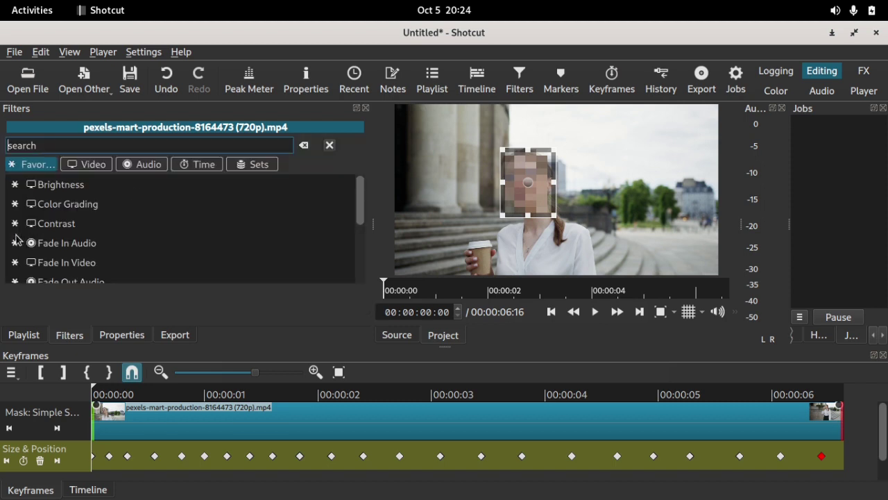
type("m")
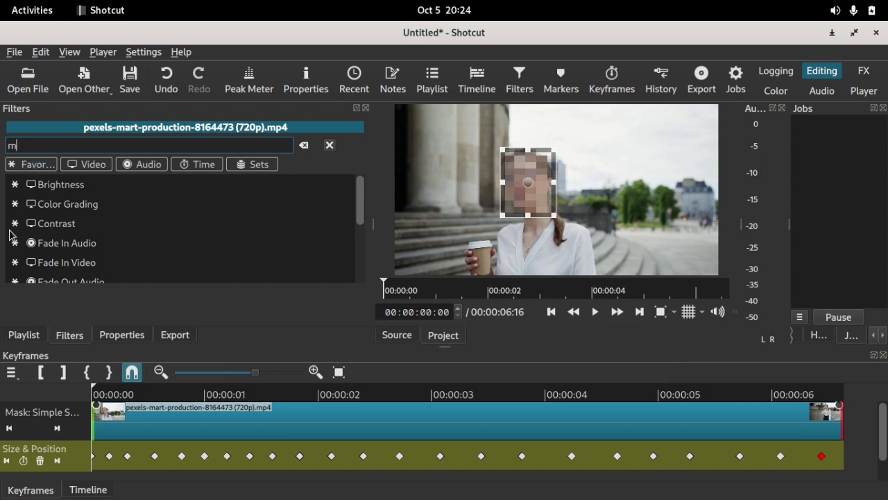
type("ask")
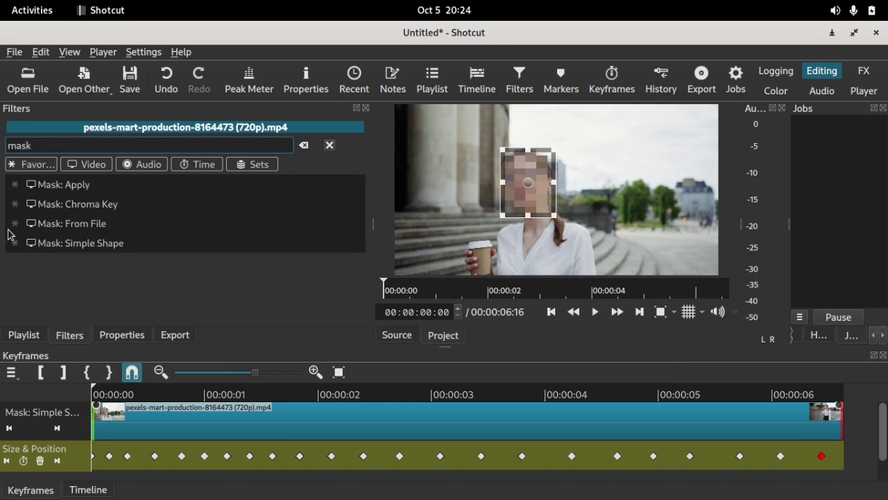
left_click(114, 244)
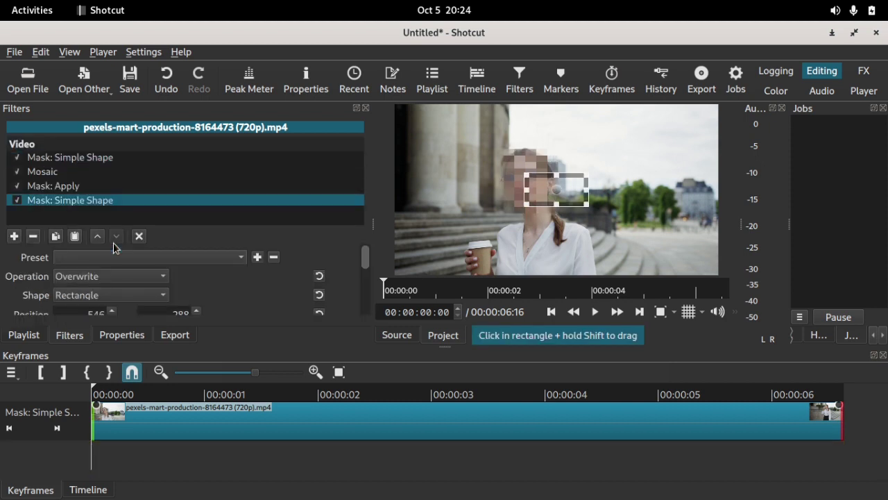
left_click_drag(557, 197, 484, 260)
left_click_drag(517, 269, 514, 285)
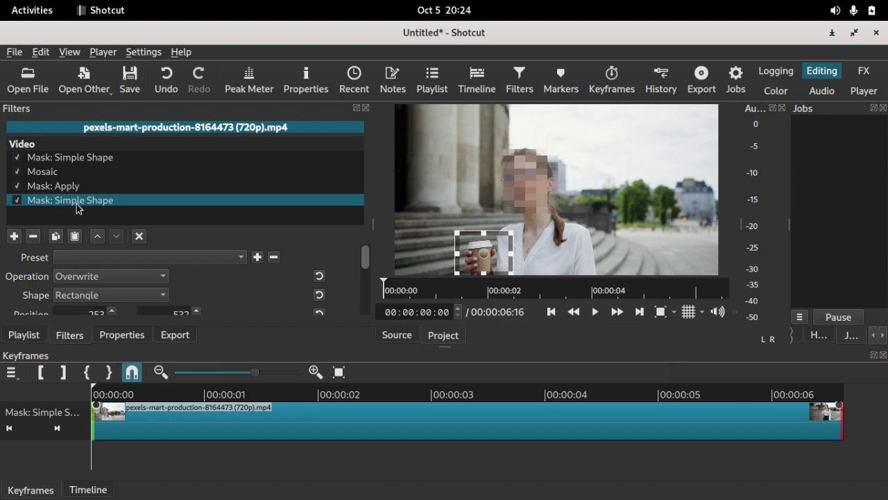
- Move the cup's mask filter directly below the face mask, above Mosaic, and set its operation to Add
left_click_drag(76, 200, 78, 170)
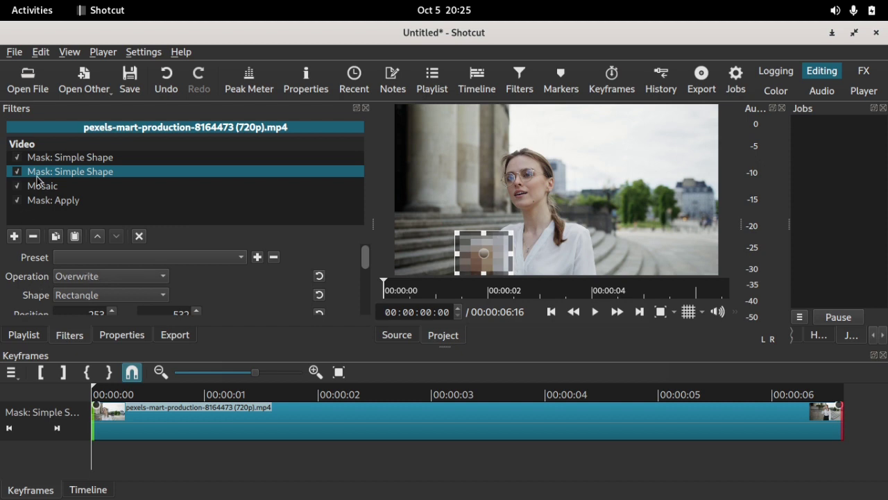
left_click(78, 161)
left_click(75, 174)
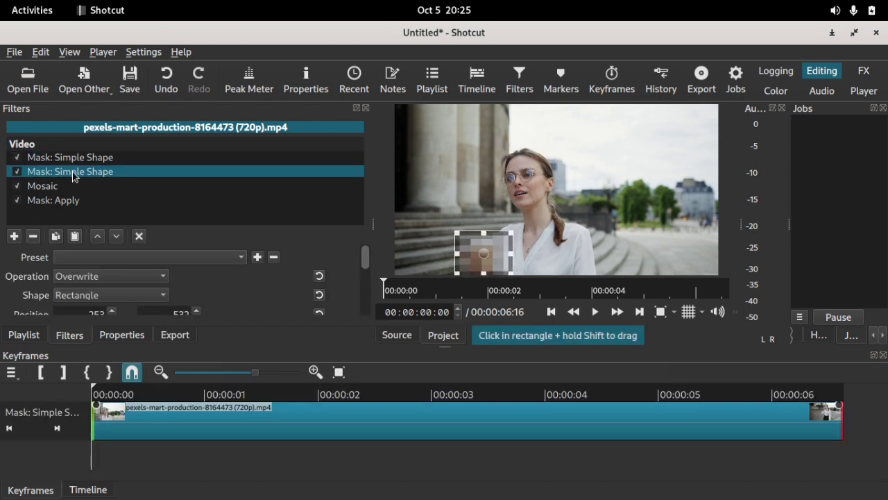
left_click(84, 277)
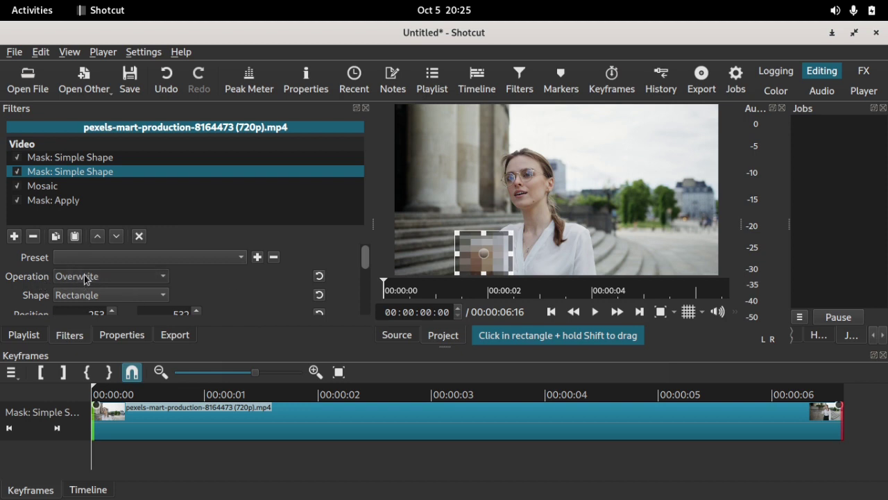
left_click(84, 255)
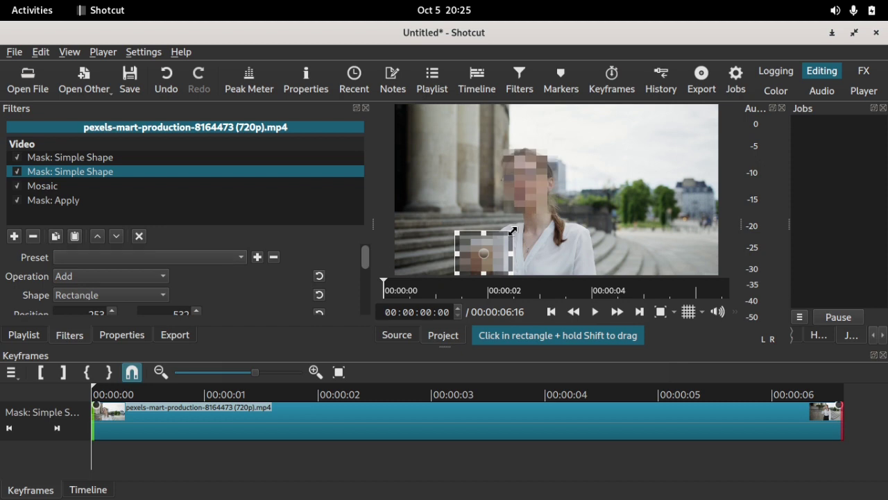
- Check the cup mask at several moments of the clip and enable its size and position keyframes at 00:00:00:09
left_click(124, 393)
left_click(164, 393)
left_click(240, 394)
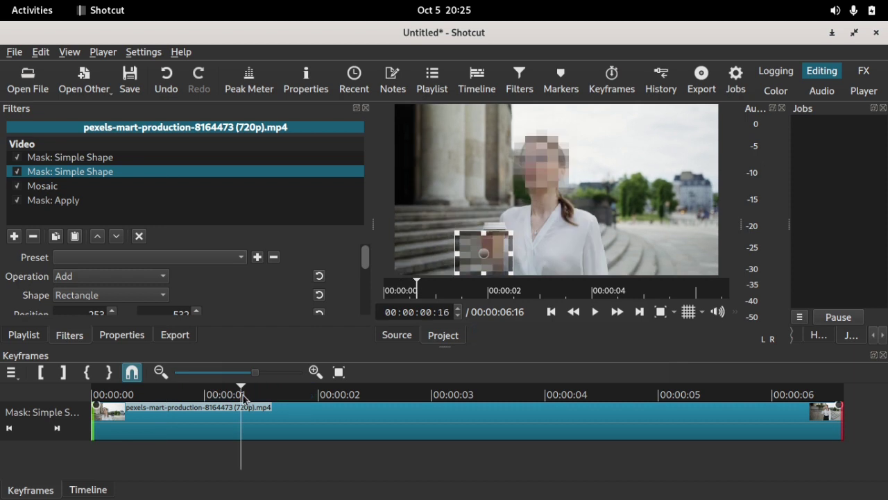
left_click(132, 393)
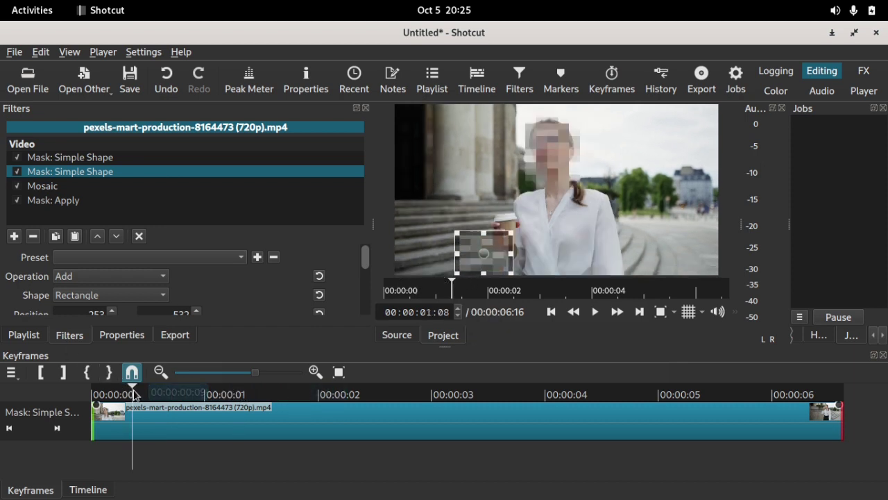
scroll(368, 279, "down", 1)
scroll(368, 280, "down", 2)
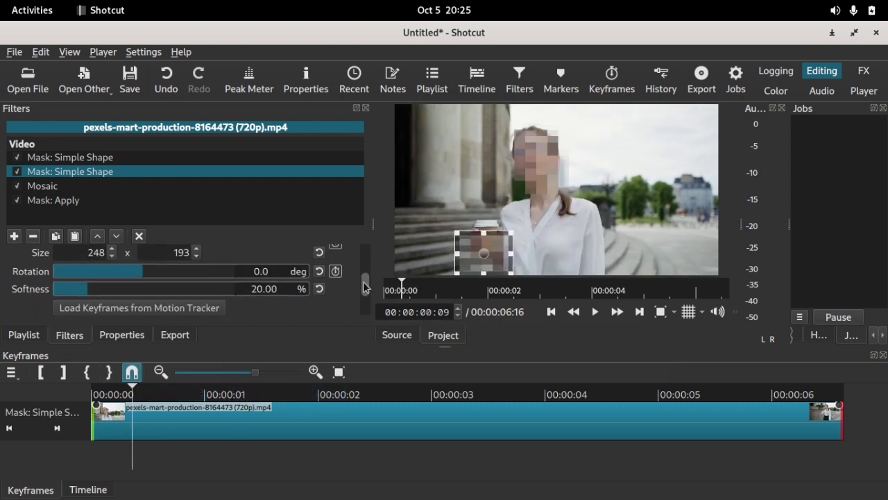
scroll(361, 277, "up", 3)
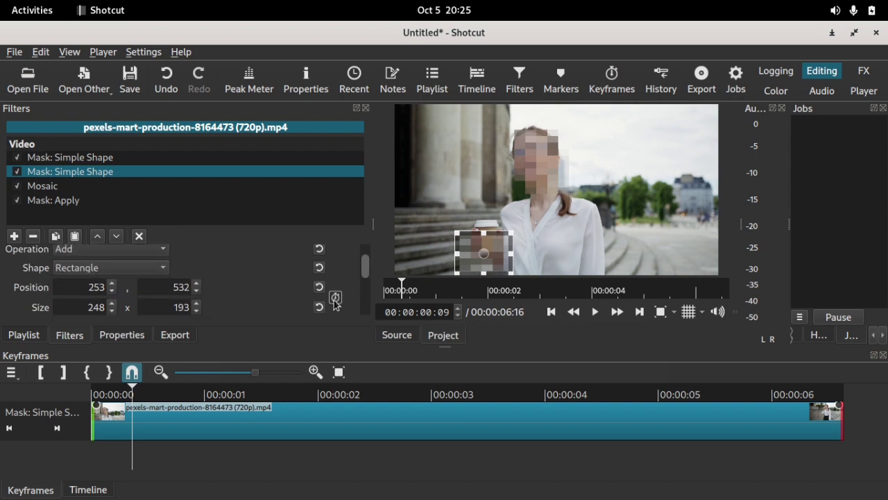
left_click(335, 297)
scroll(362, 274, "down", 3)
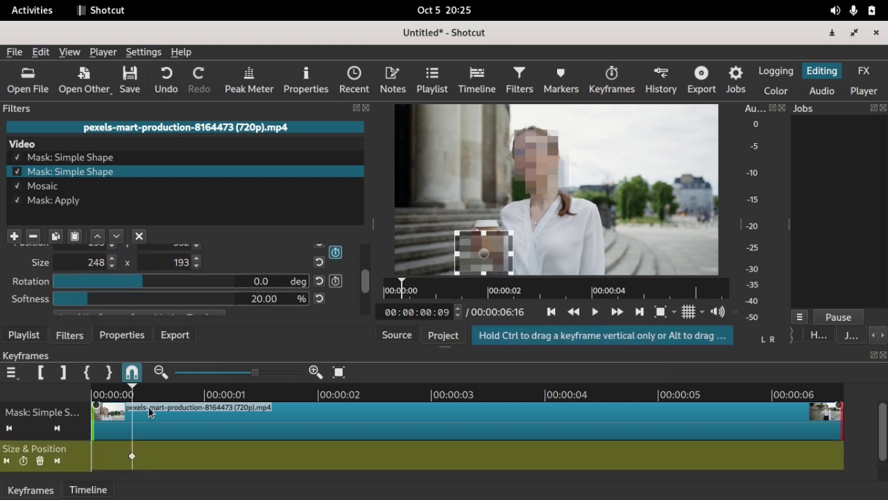
- Fit the mask over the moving cup at 00:00:00:09, 00:00:00:16 and 00:00:00:24, with a size of 248 x 220 at the last two
left_click_drag(489, 234, 492, 223)
left_click(164, 394)
left_click_drag(461, 224, 462, 209)
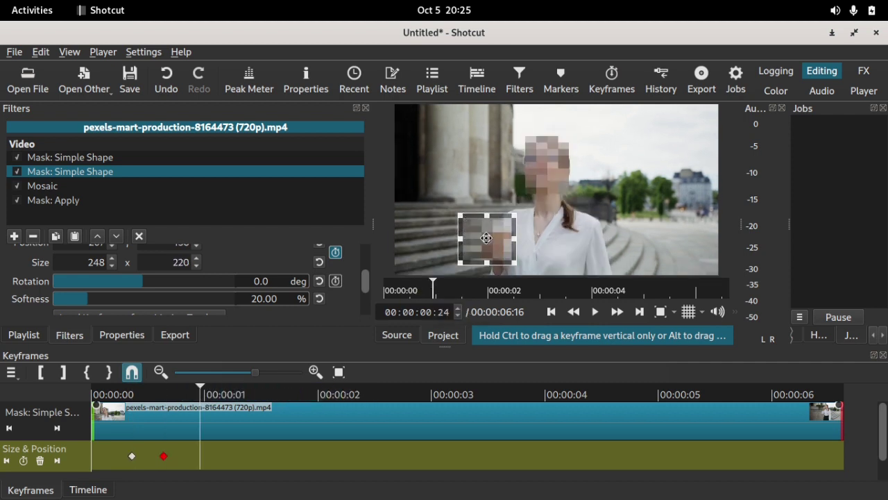
left_click_drag(487, 240, 492, 247)
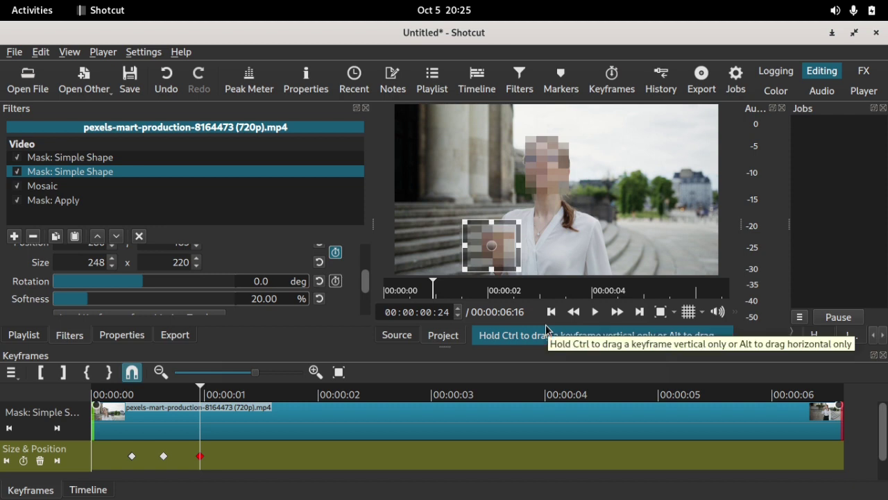
- Try softness values of 2.47% and 100% on the cup mask, move it to about 308, 455 at 00:00:00:24, and set softness to 0%
mouse_move(366, 288)
left_mouse_down()
mouse_move(365, 277)
mouse_move(363, 295)
mouse_move(363, 282)
left_mouse_up()
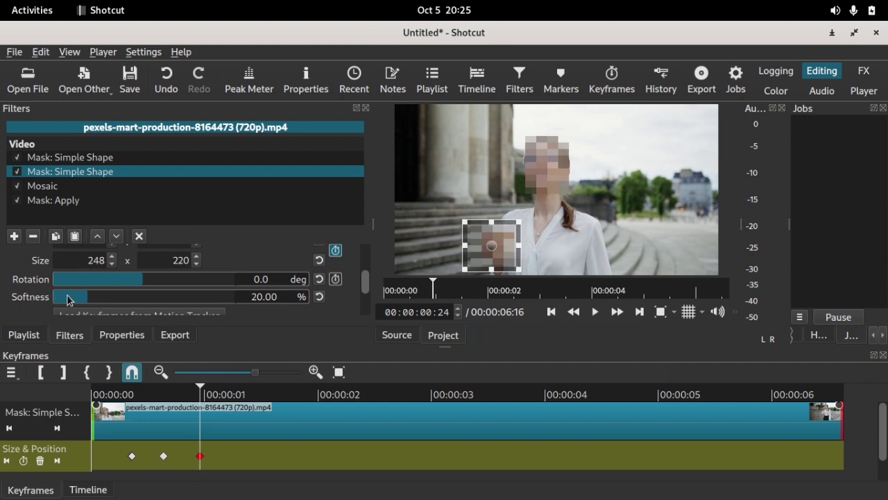
left_click_drag(78, 299, 58, 298)
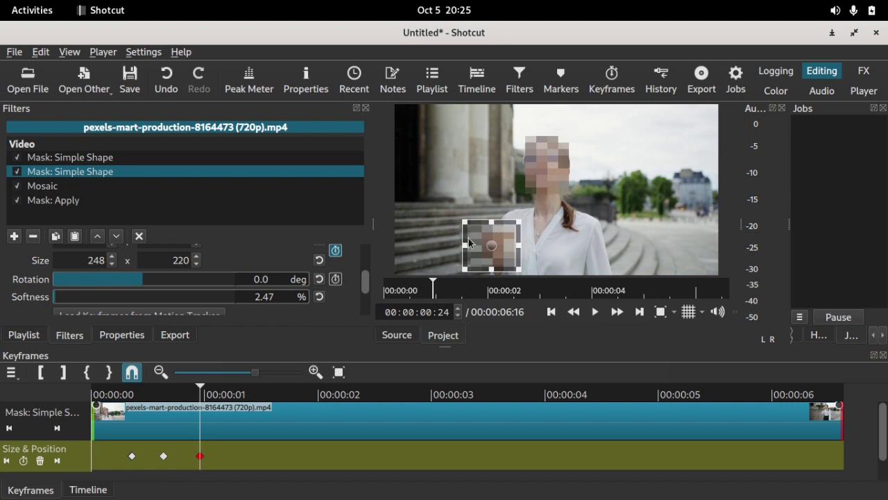
left_click_drag(61, 299, 52, 302)
left_click_drag(231, 299, 293, 303)
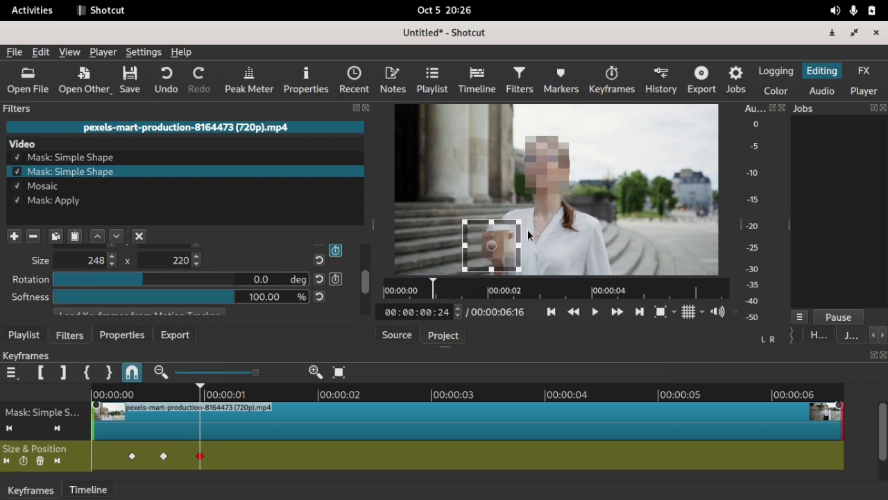
left_click_drag(494, 243, 500, 234)
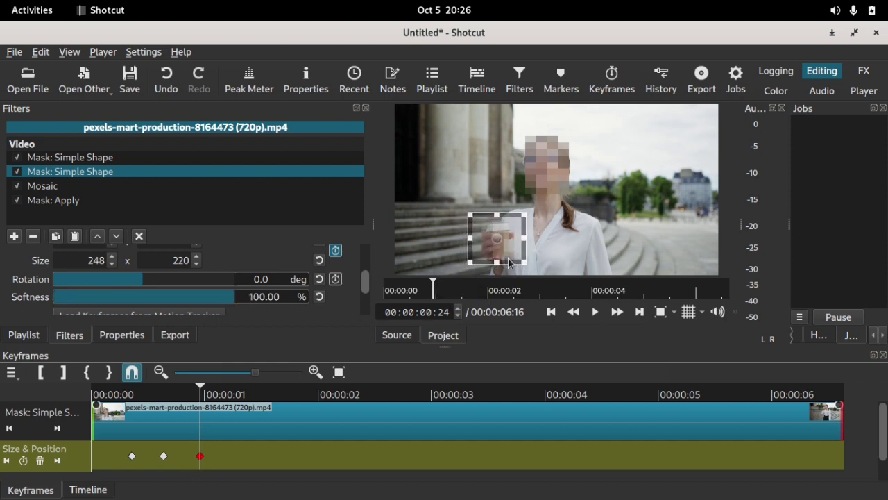
left_click_drag(216, 299, 13, 305)
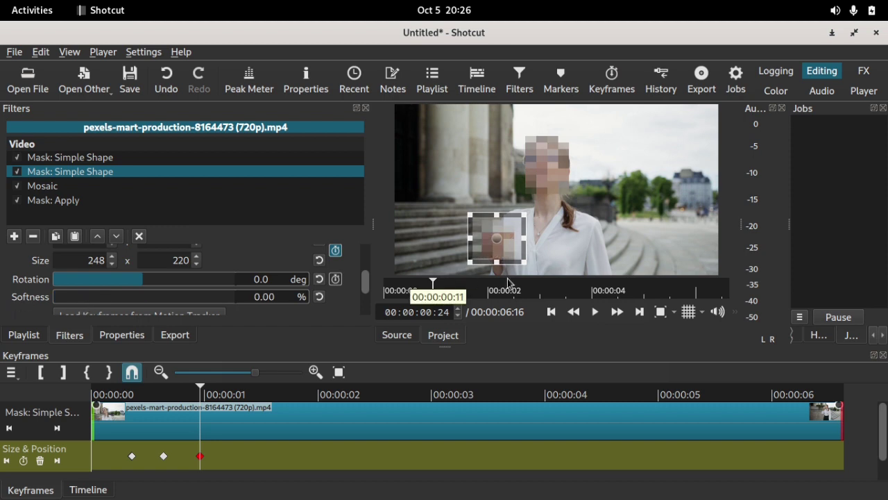
left_click_drag(366, 280, 366, 255)
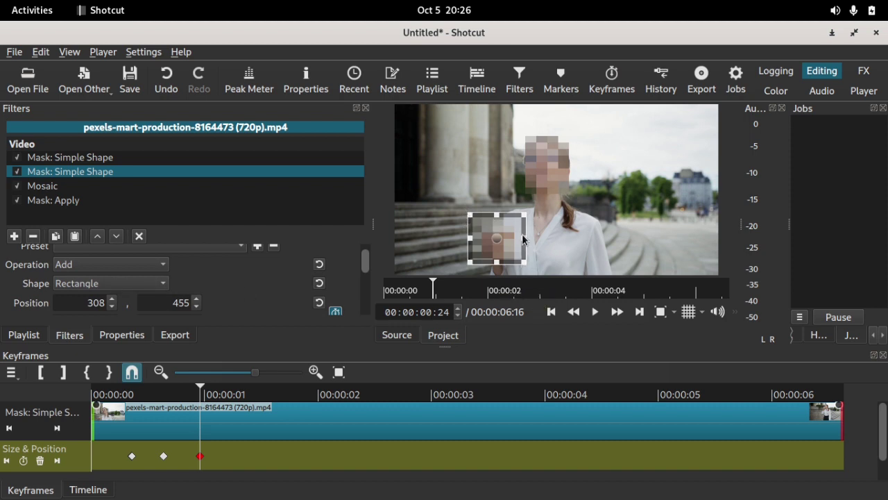
left_click(90, 283)
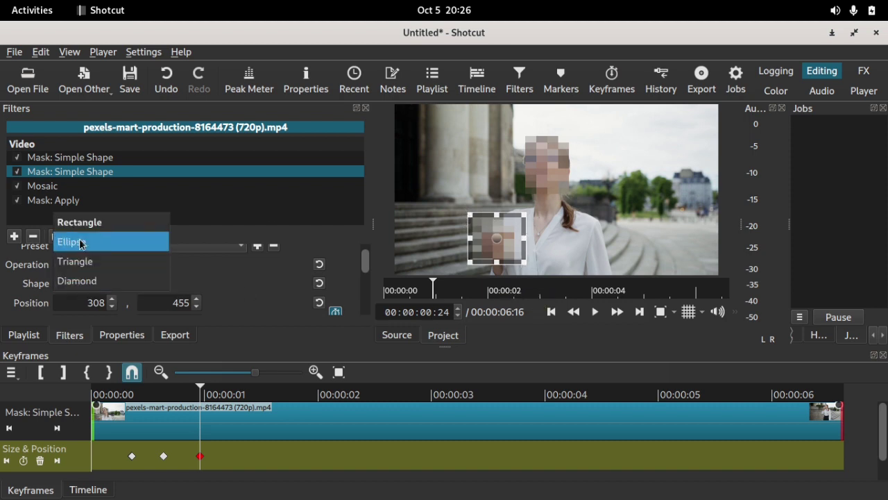
left_click(102, 290)
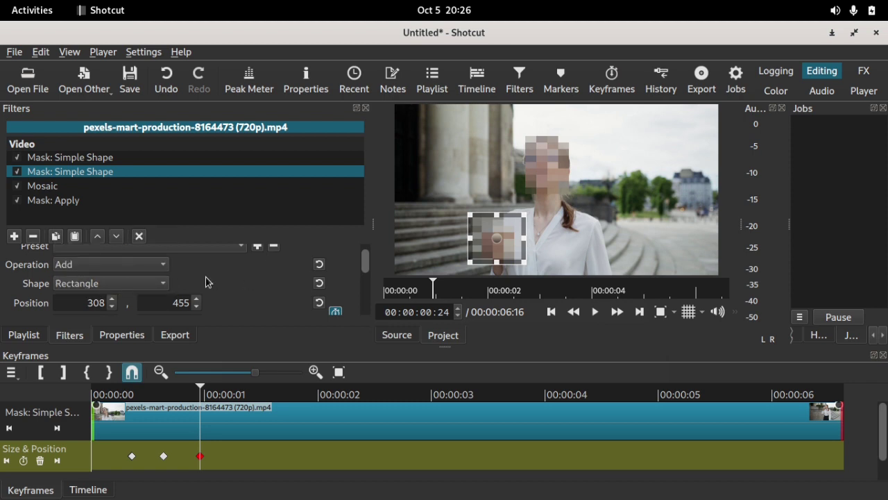
- Keyframe the mask over the cup at 00:00:01:07 and briefly play the clip from the start to check the tracking
left_click(236, 392)
left_click_drag(498, 239, 506, 233)
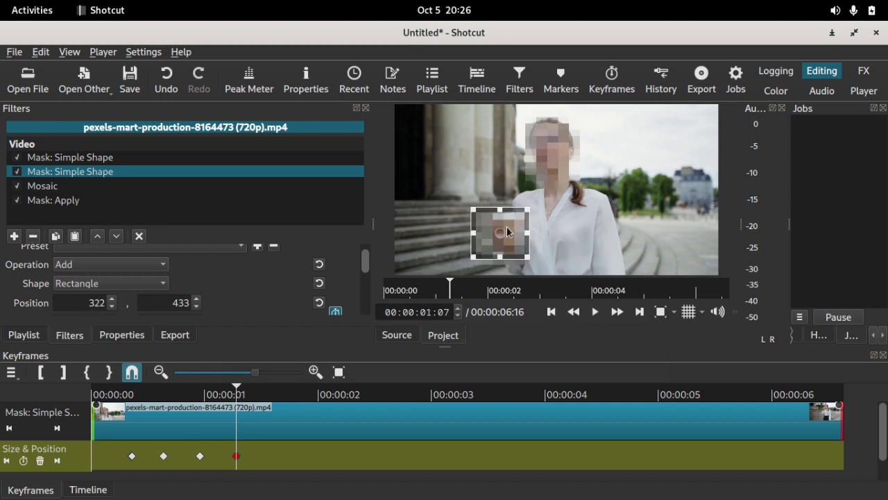
left_click(273, 393)
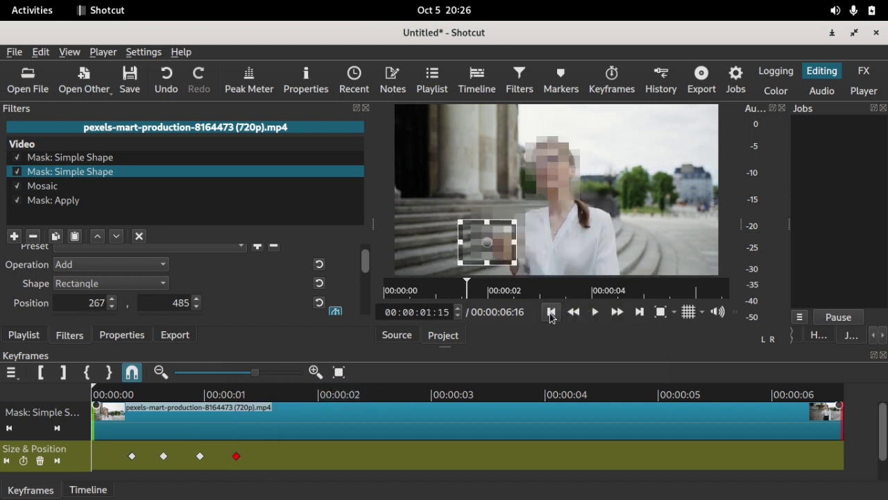
left_click(551, 312)
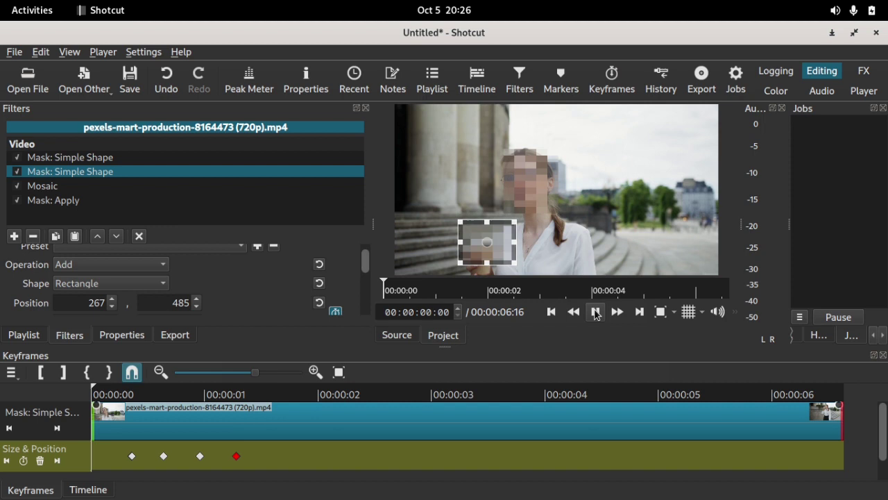
left_click(596, 312)
left_click(595, 313)
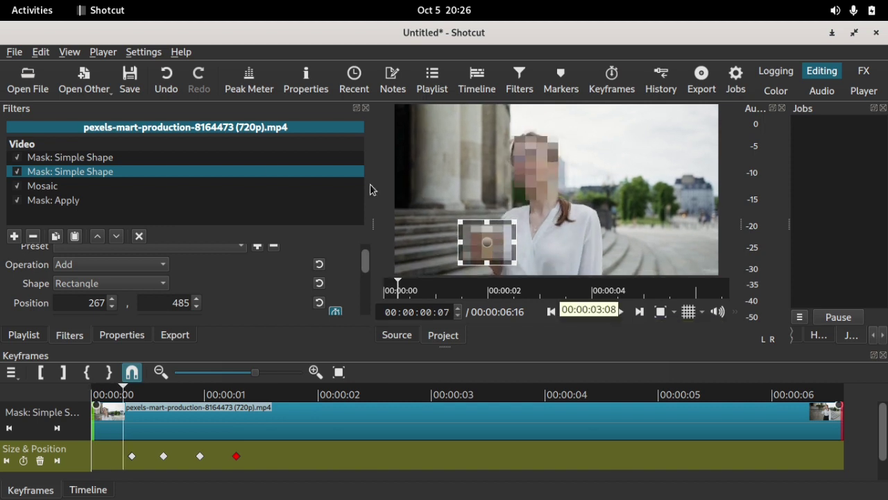
- Review the settings of the shared Mosaic and Mask: Apply filters
left_click(59, 186)
left_click(58, 199)
left_click(56, 187)
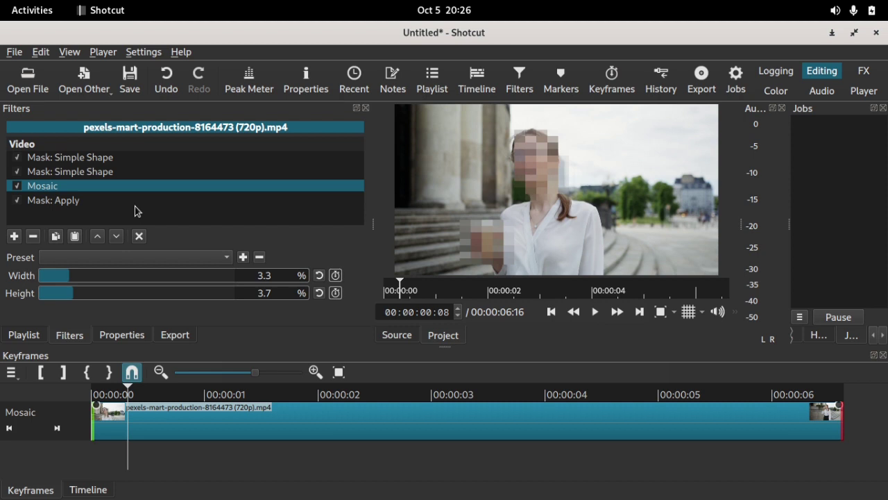
- Return to the timeline, fit the whole clip in it and open the export settings
left_click(84, 491)
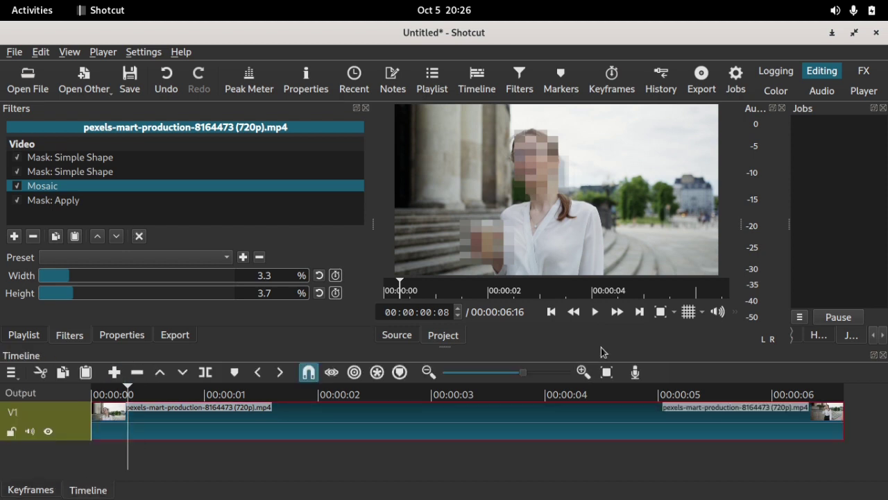
left_click(609, 374)
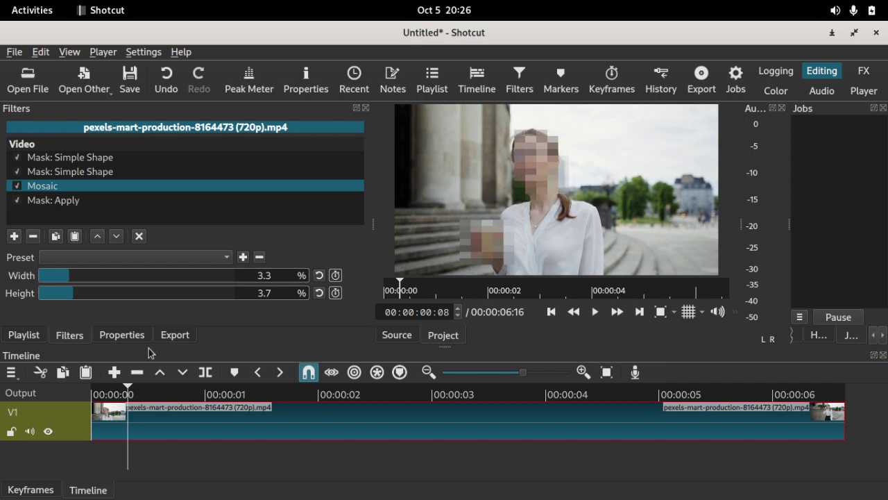
left_click(175, 339)
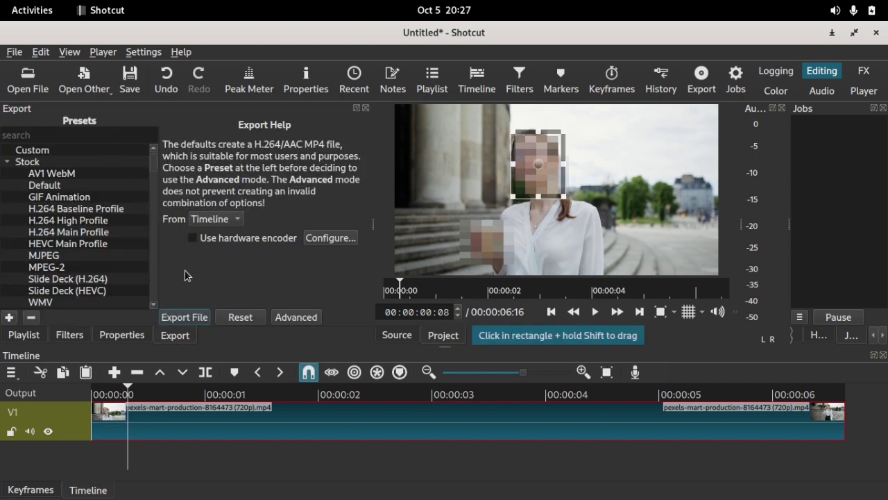
- Hide the export settings and show them again
left_click(75, 50)
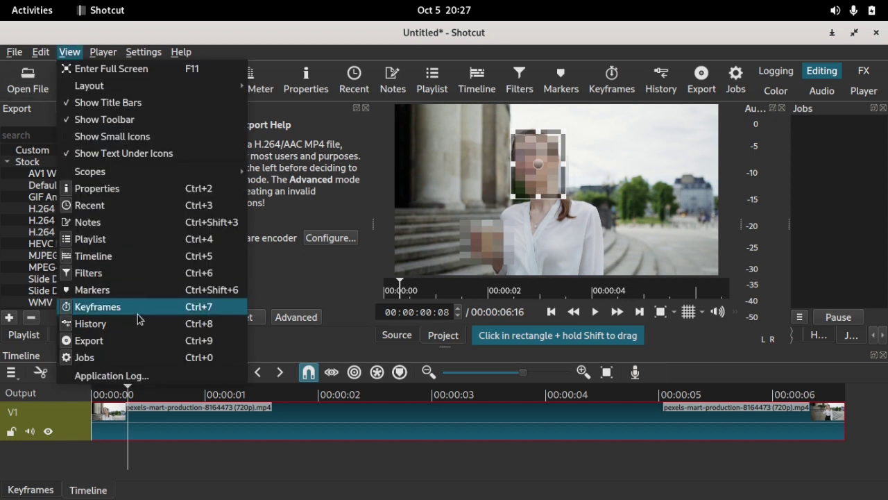
left_click(125, 343)
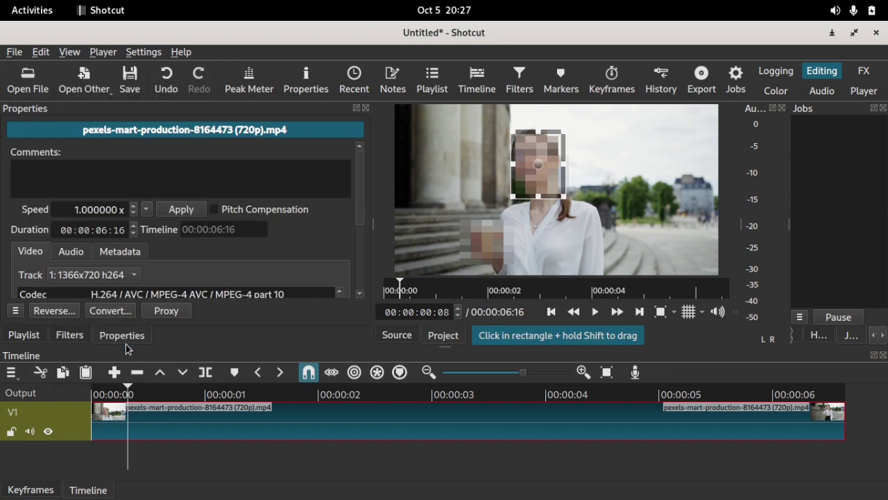
left_click(70, 51)
left_click(208, 339)
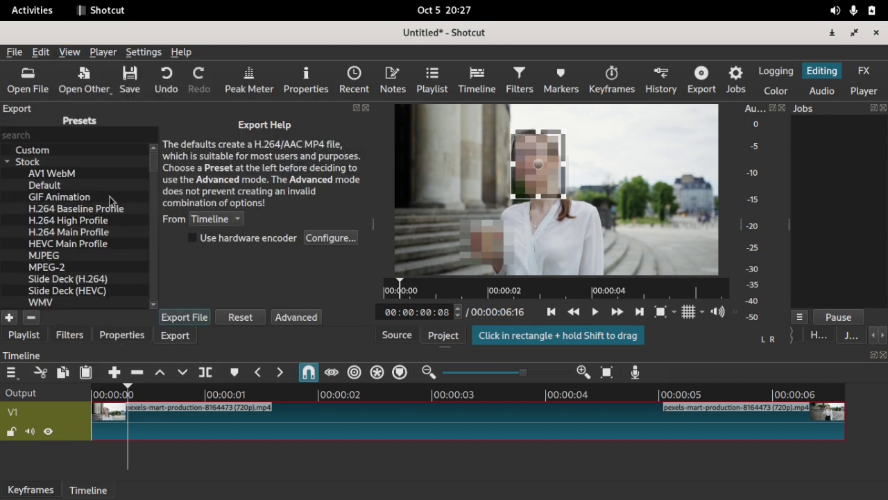
mouse_move(153, 160)
left_mouse_down()
mouse_move(152, 222)
mouse_move(150, 161)
left_mouse_up()
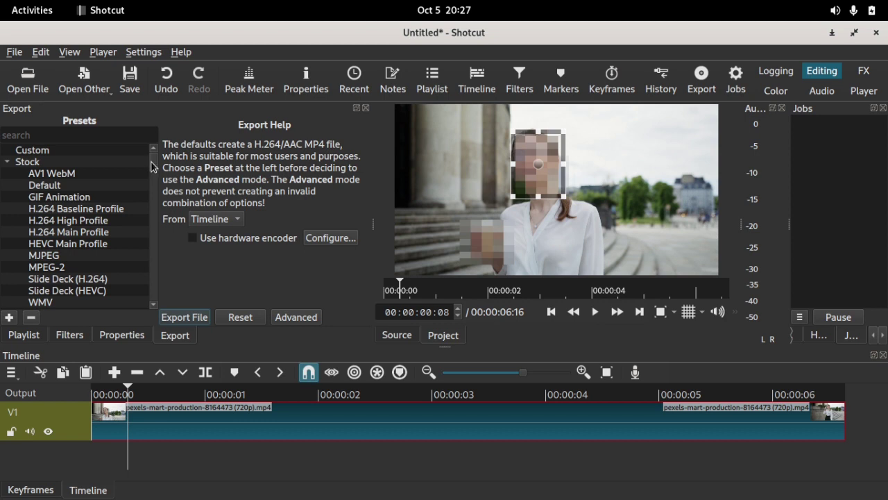
left_click(194, 323)
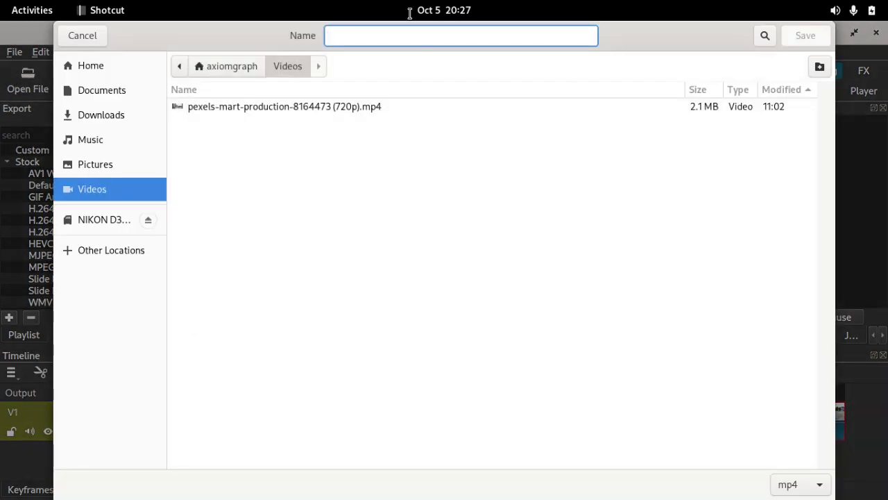
left_click(82, 36)
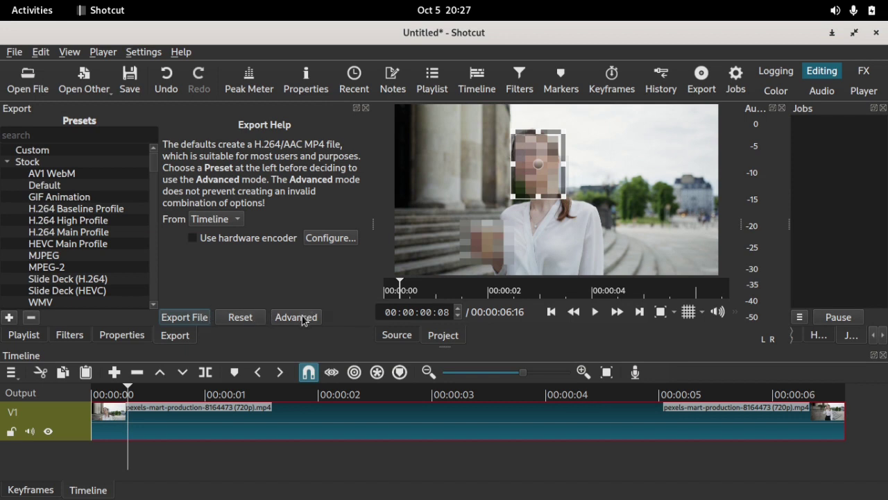
- Show the advanced export settings, set the video codec quality to 60 % and check the audio settings
left_click(297, 317)
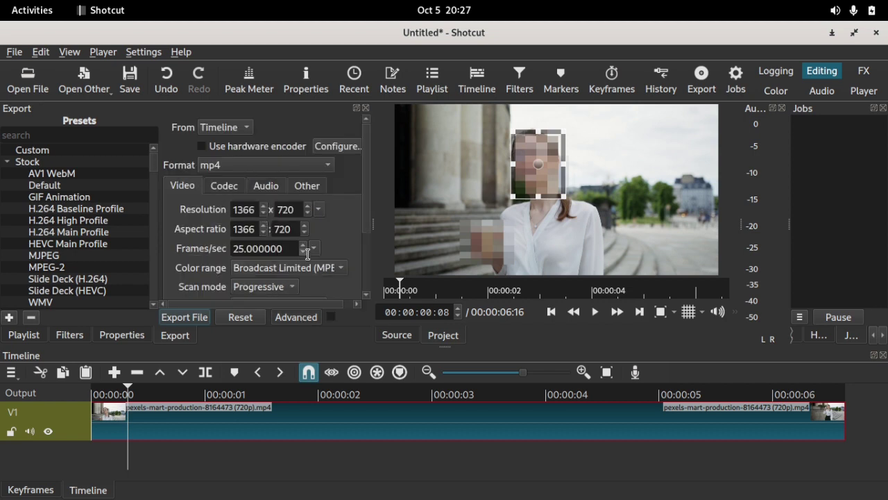
left_click(264, 248)
left_click(223, 188)
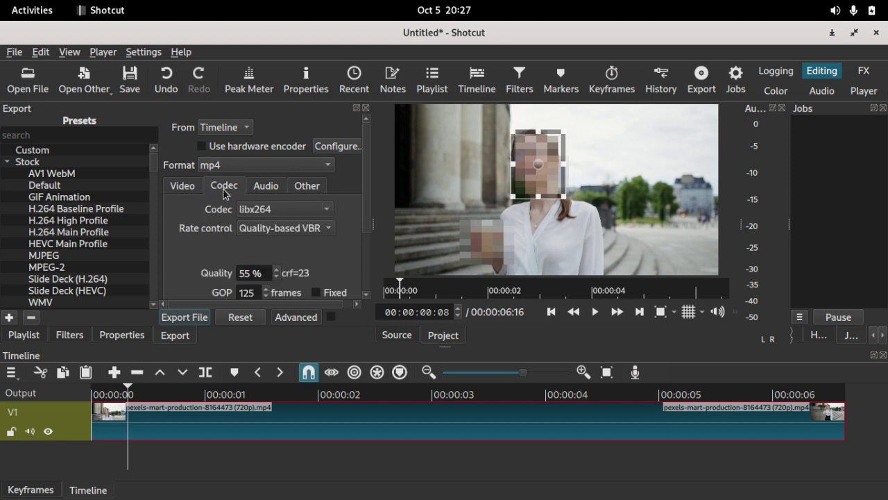
scroll(365, 197, "down", 2)
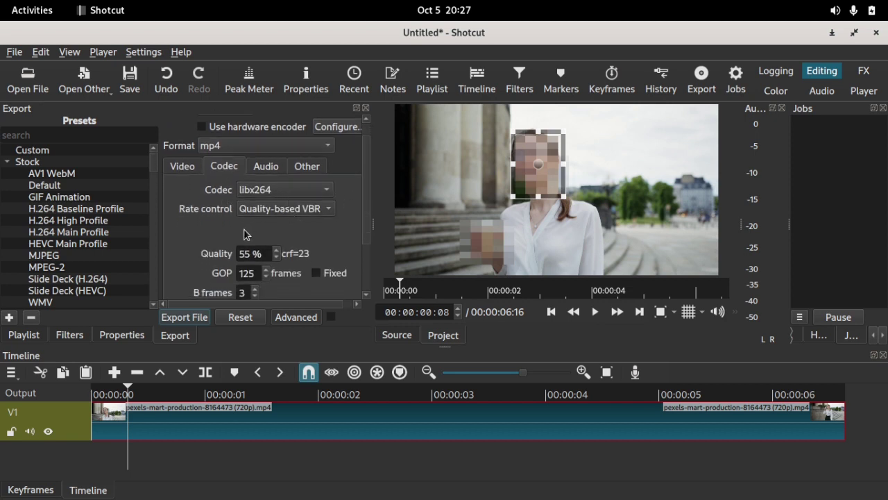
left_click(285, 190)
left_click(194, 260)
left_click_drag(252, 251, 234, 254)
type("60")
left_click(259, 211)
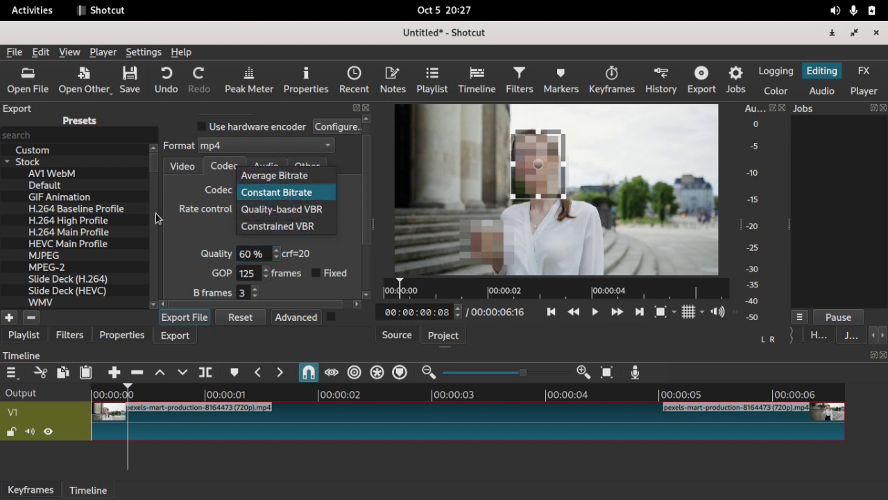
left_click(201, 208)
left_click(267, 167)
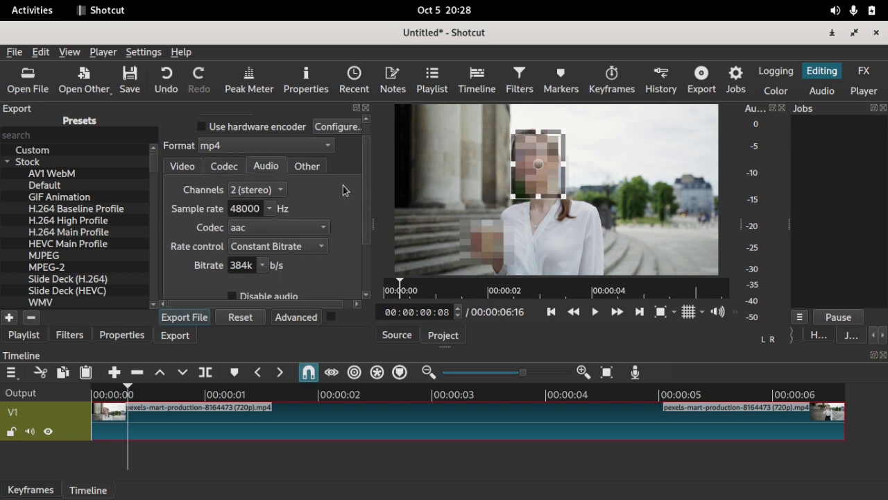
left_click(314, 171)
left_click(267, 166)
scroll(365, 211, "down", 2)
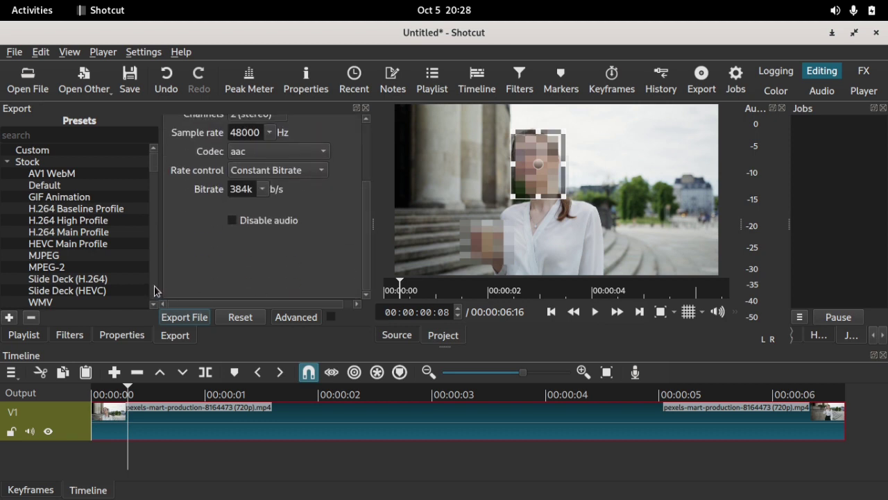
- Export the timeline as an mp4 named censor in the Videos folder, accept the low-disk-space question permanently and widen the job list
left_click(190, 319)
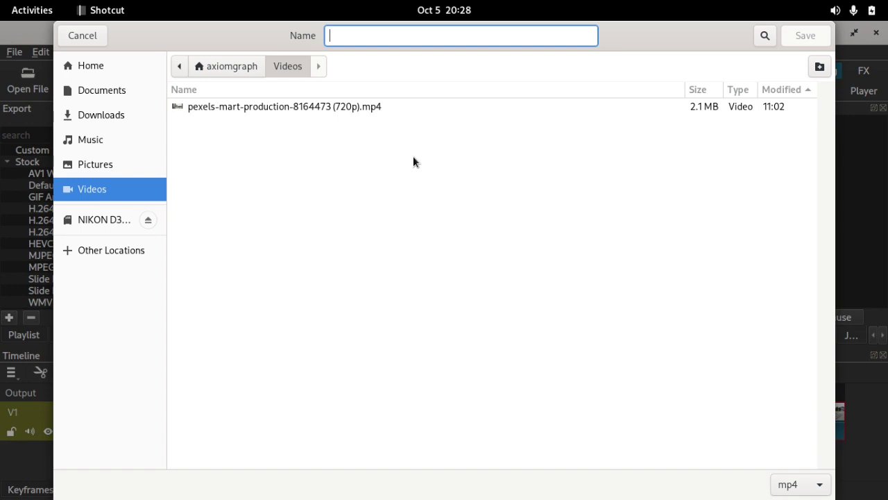
type("censor")
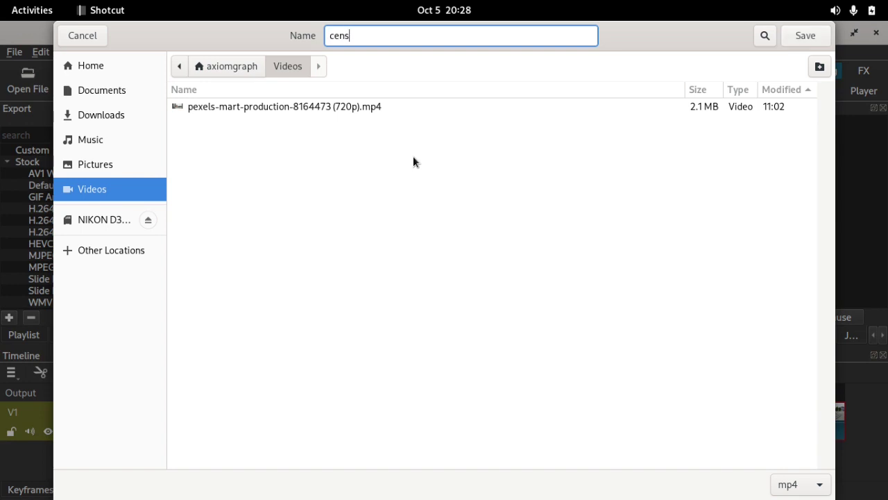
left_click(815, 37)
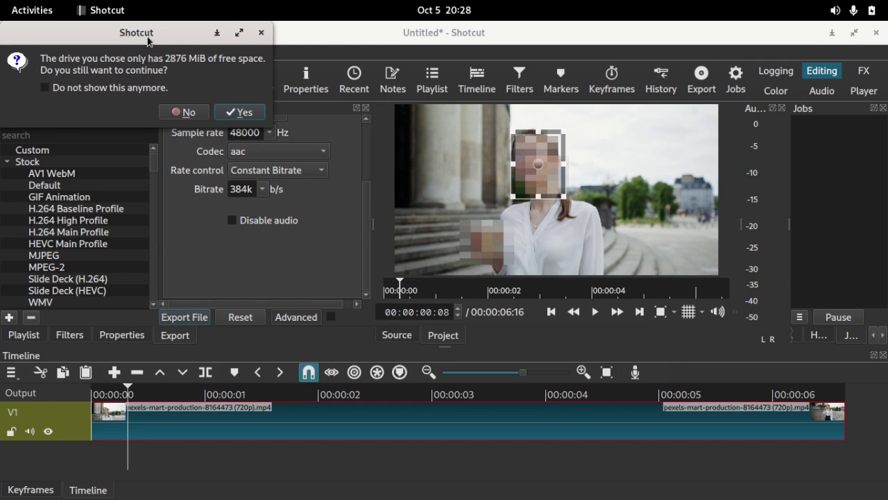
left_click_drag(142, 36, 447, 102)
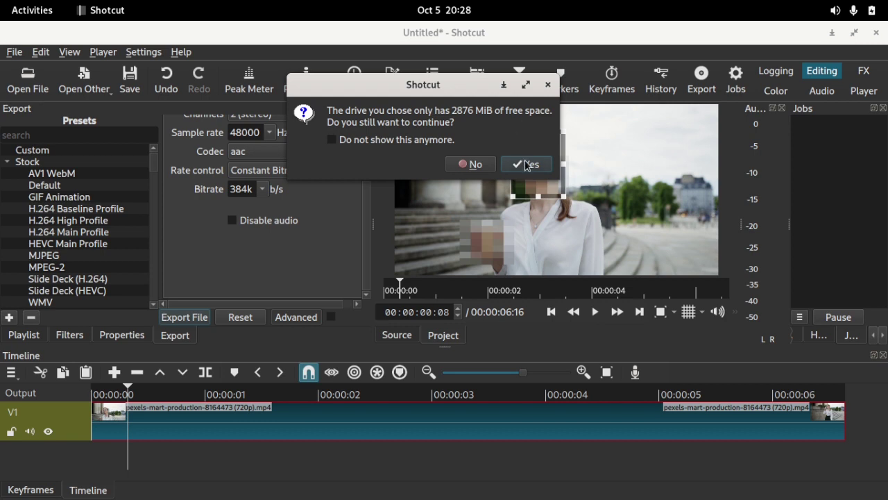
left_click(364, 143)
left_click(531, 164)
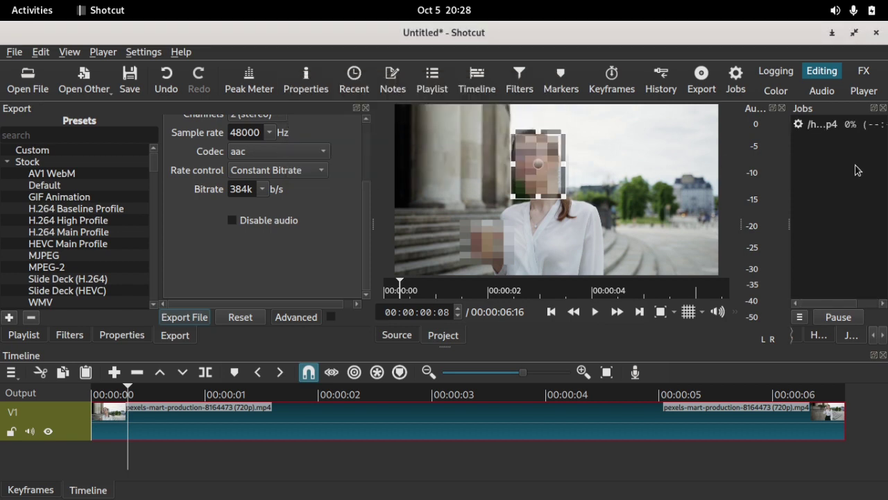
left_click_drag(739, 198, 603, 199)
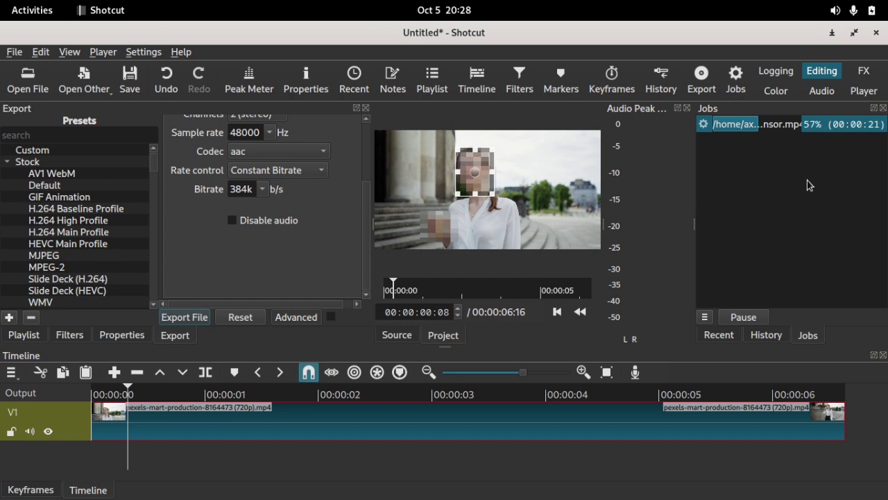
left_click(138, 52)
mouse_move(192, 101)
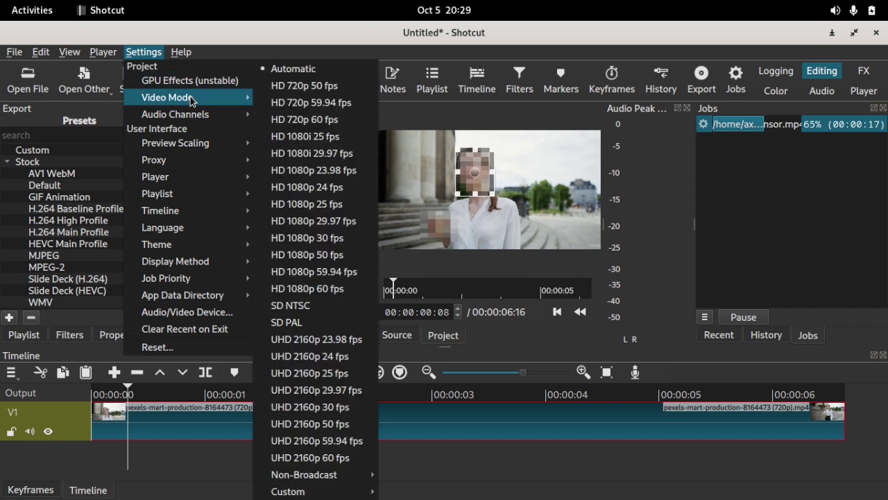
mouse_move(201, 161)
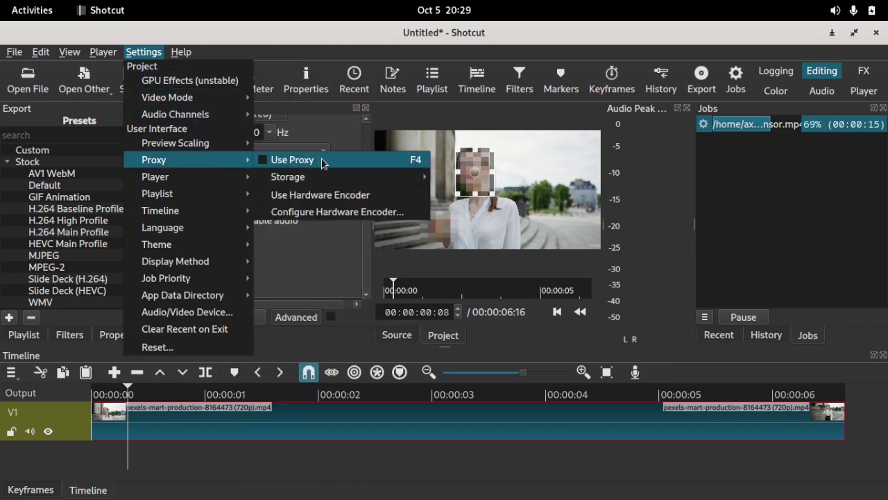
mouse_move(232, 143)
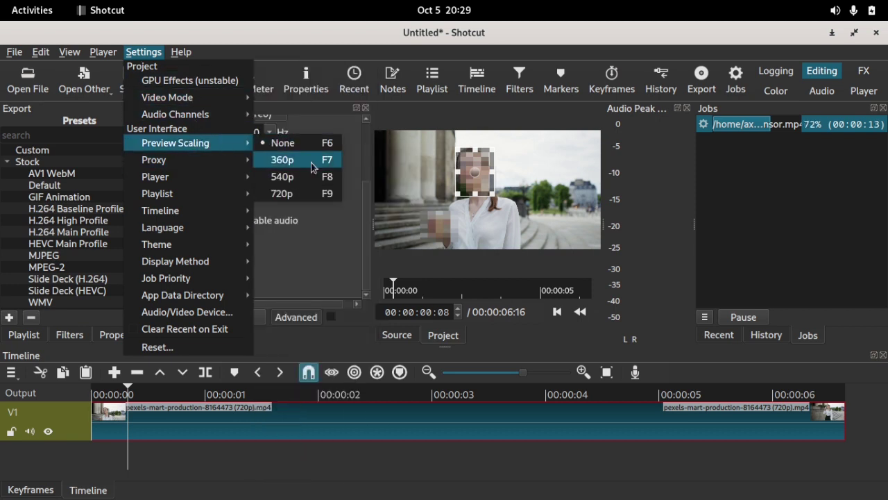
left_click(438, 103)
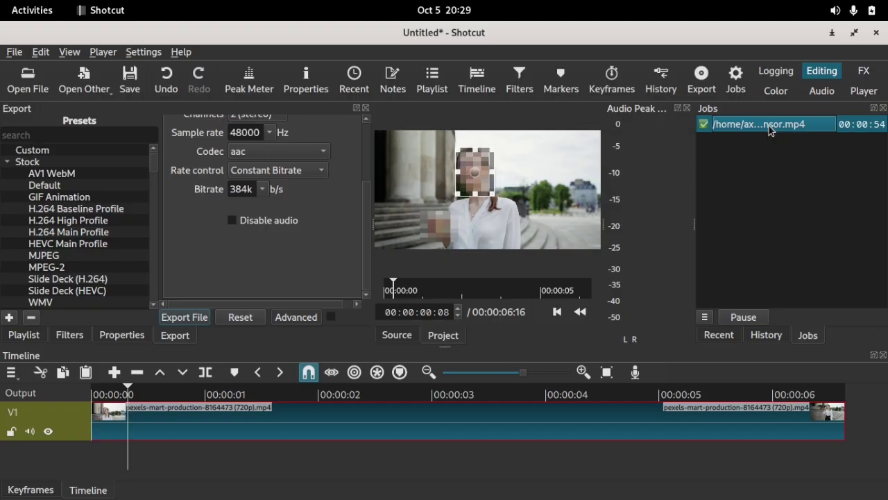
- Switch to the Files app and go to the Videos folder
key("super")
type("f")
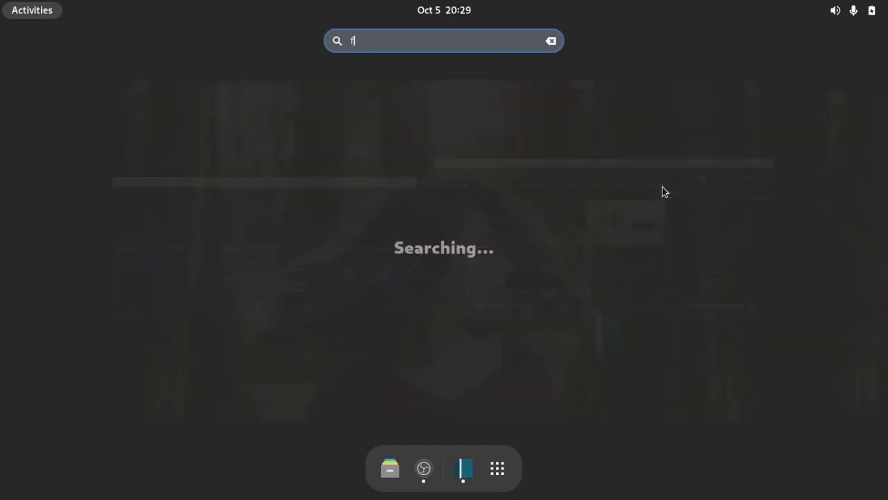
type("ile")
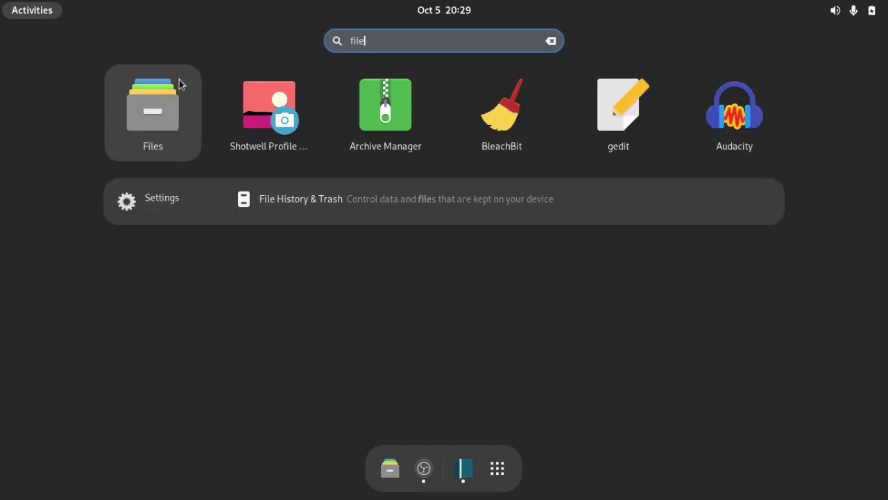
left_click(180, 84)
left_click(72, 262)
left_click(97, 239)
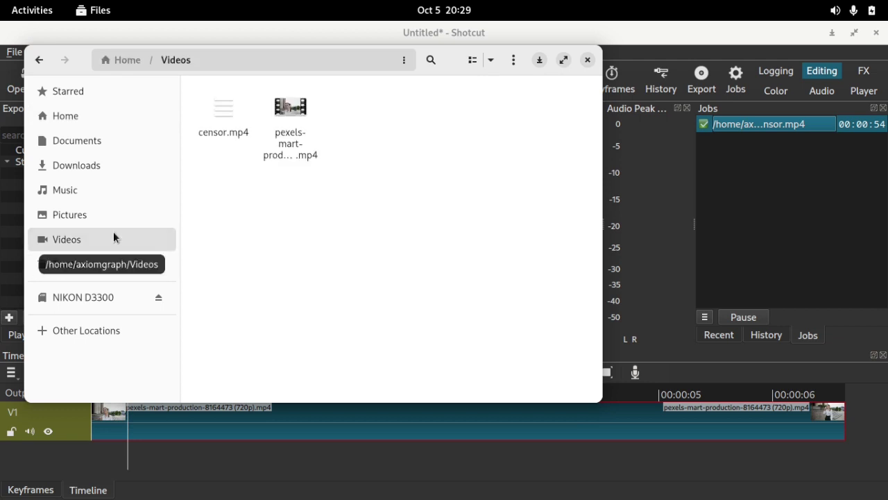
- Move the file manager window aside and open the exported censor.mp4 to view the result
left_click_drag(339, 61, 536, 55)
left_click(421, 108)
right_click(422, 109)
left_click(440, 125)
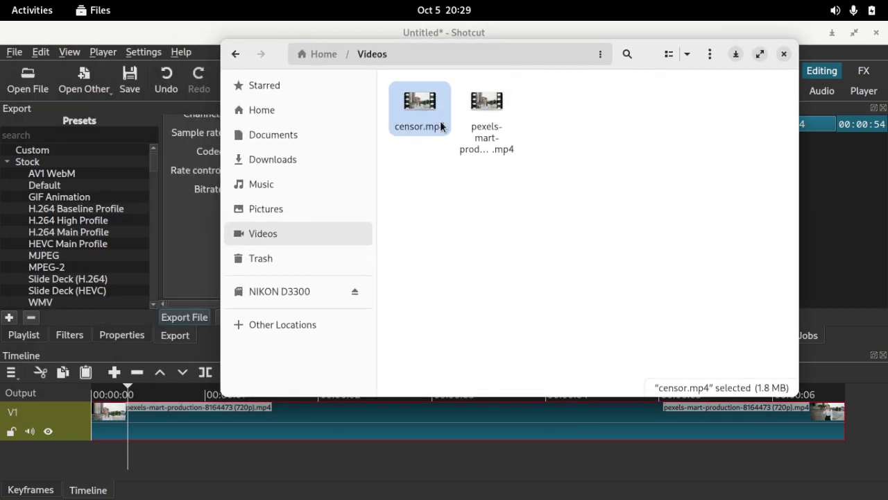